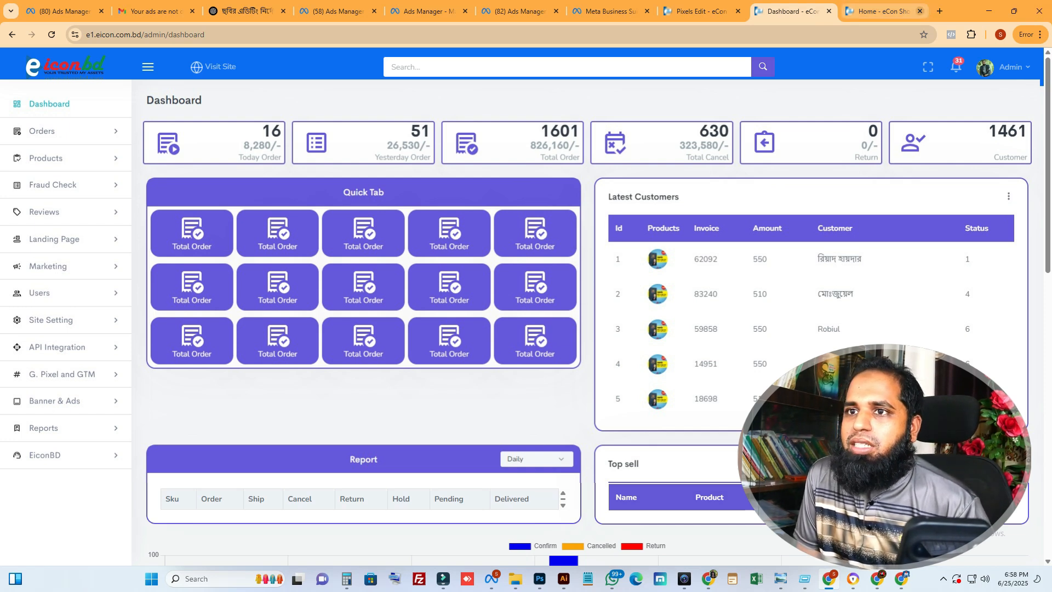
Create a new dataset named "EiconBD Demo" in Meta Business Suite's Datasets & pixels settings and dismiss the confirmation
click(701, 11)
click(612, 11)
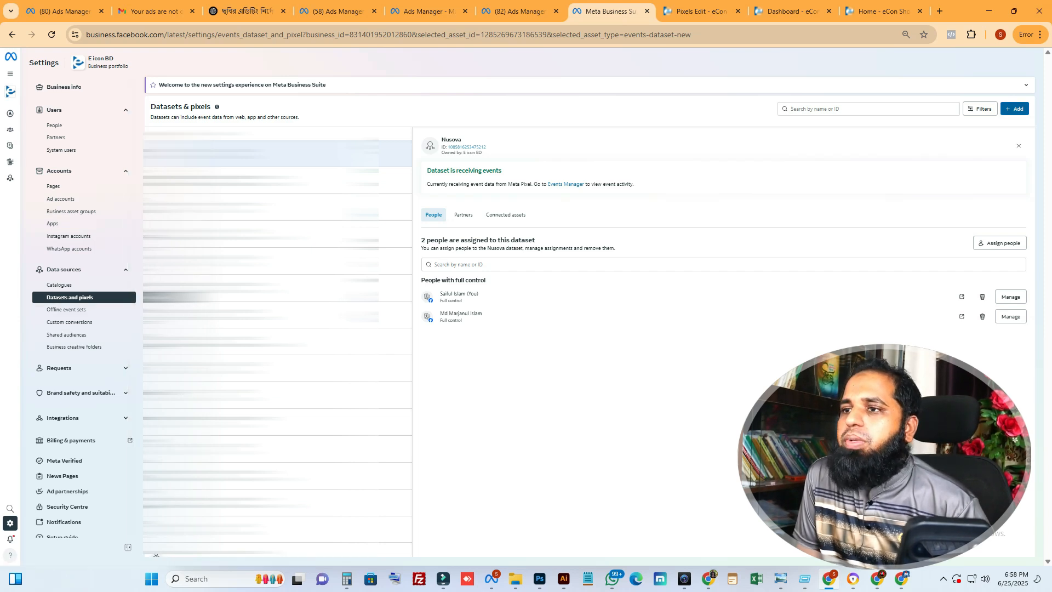
click(1013, 108)
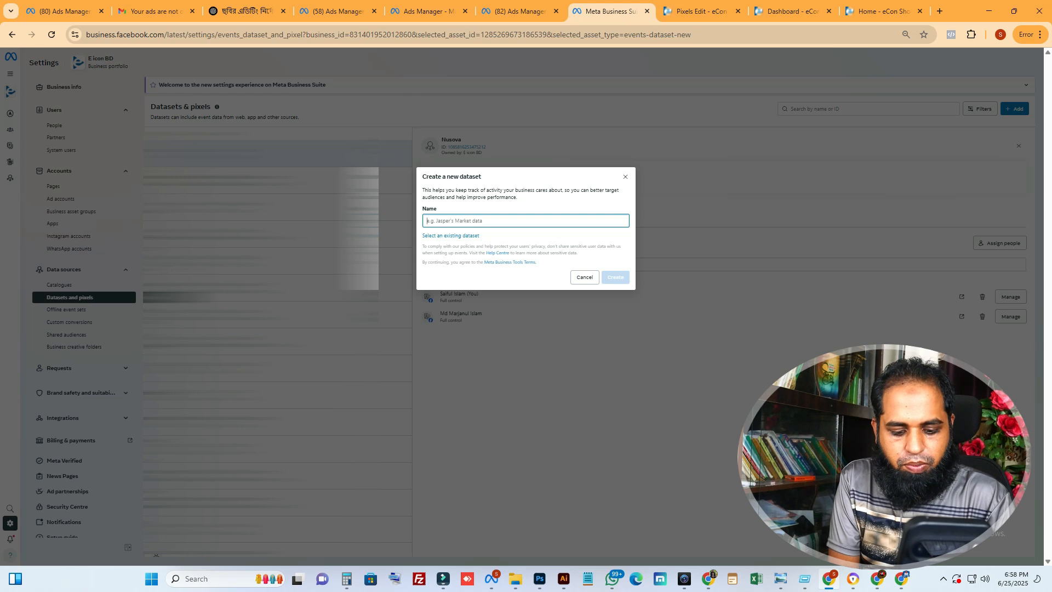
text(EiconBD Demo)
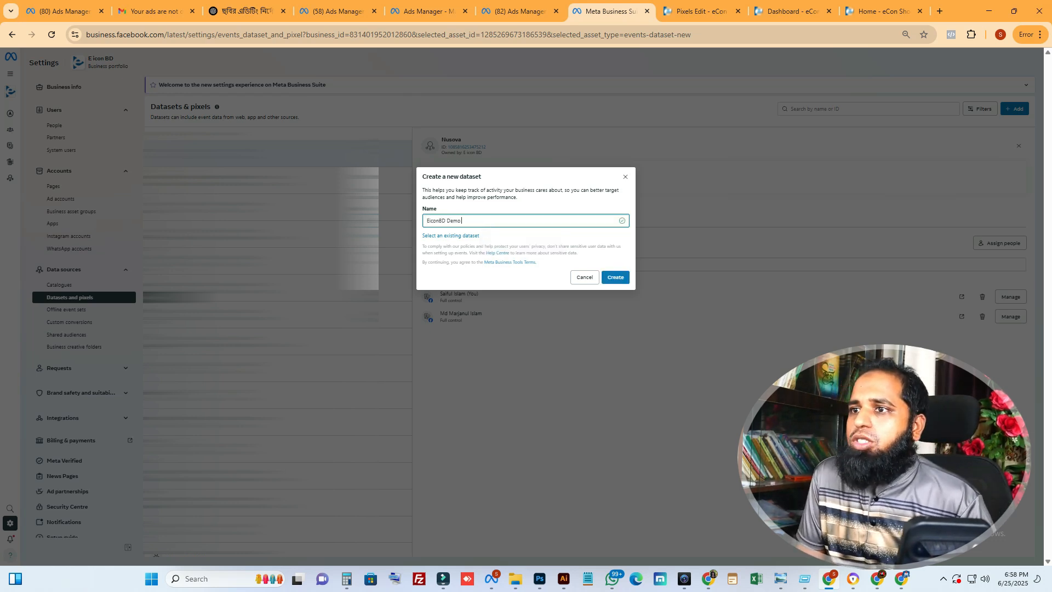
key(Return)
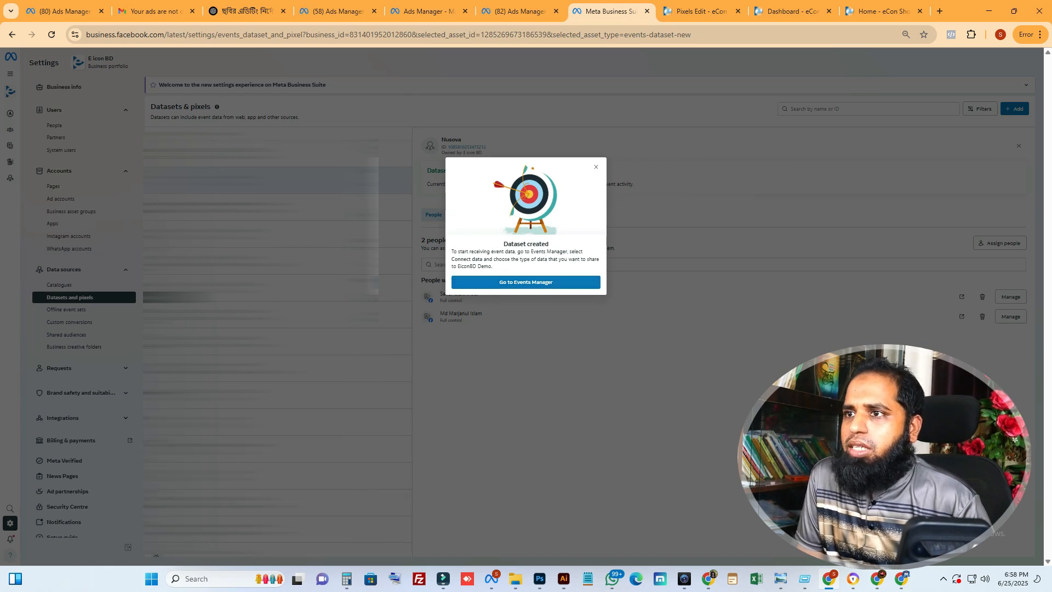
click(596, 167)
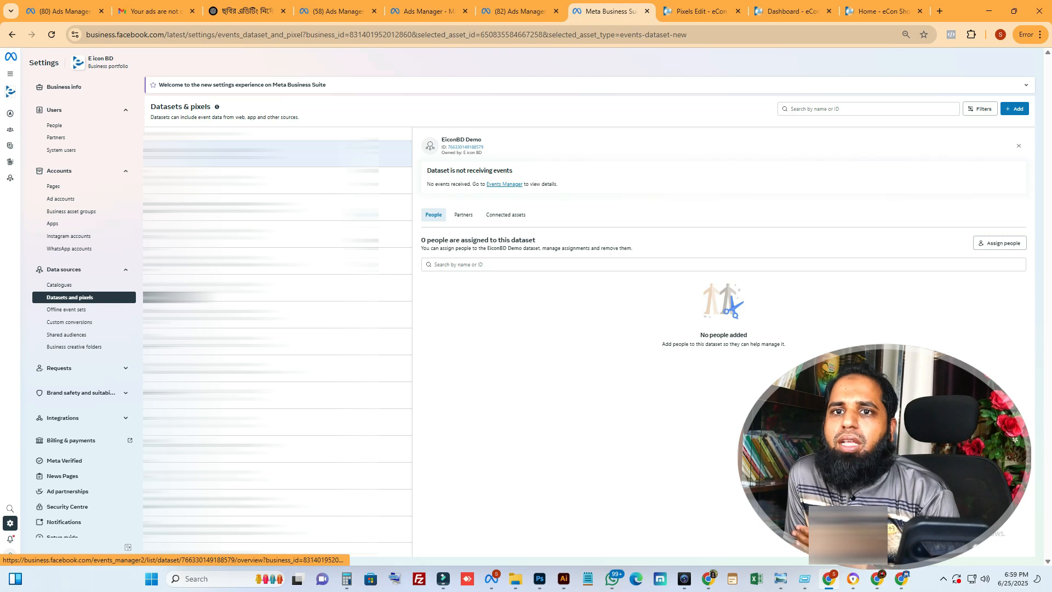
Open the EiconBD Demo dataset in Events Manager and start setting up its Meta Pixel
click(503, 184)
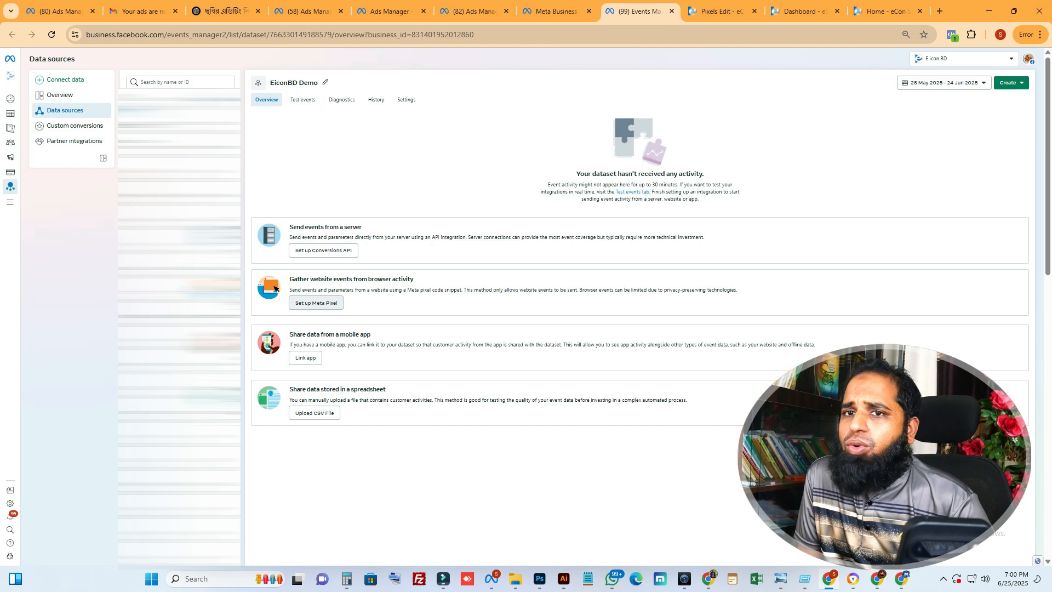
click(316, 303)
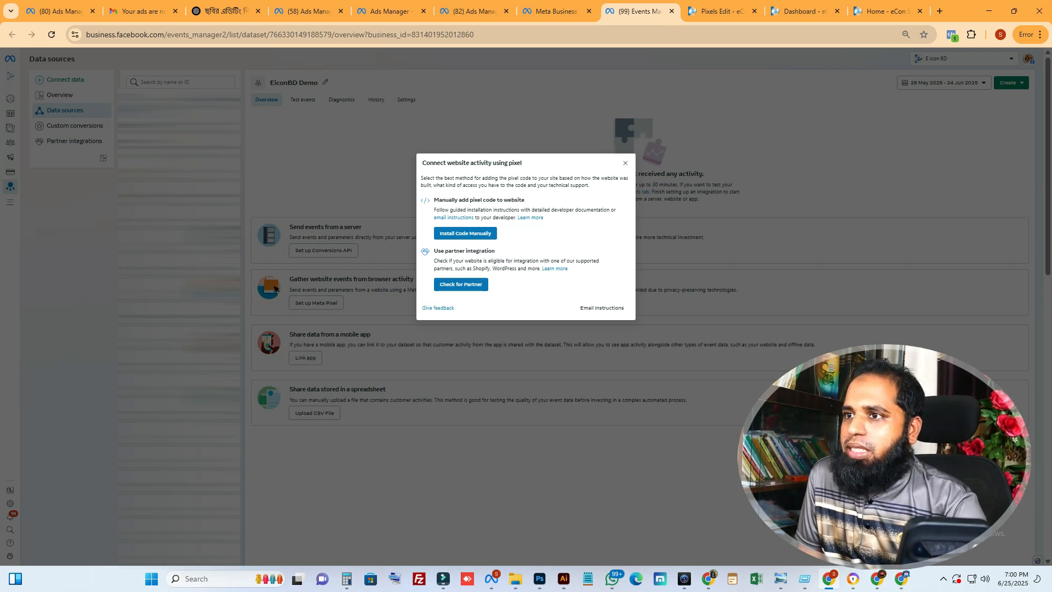
click(461, 284)
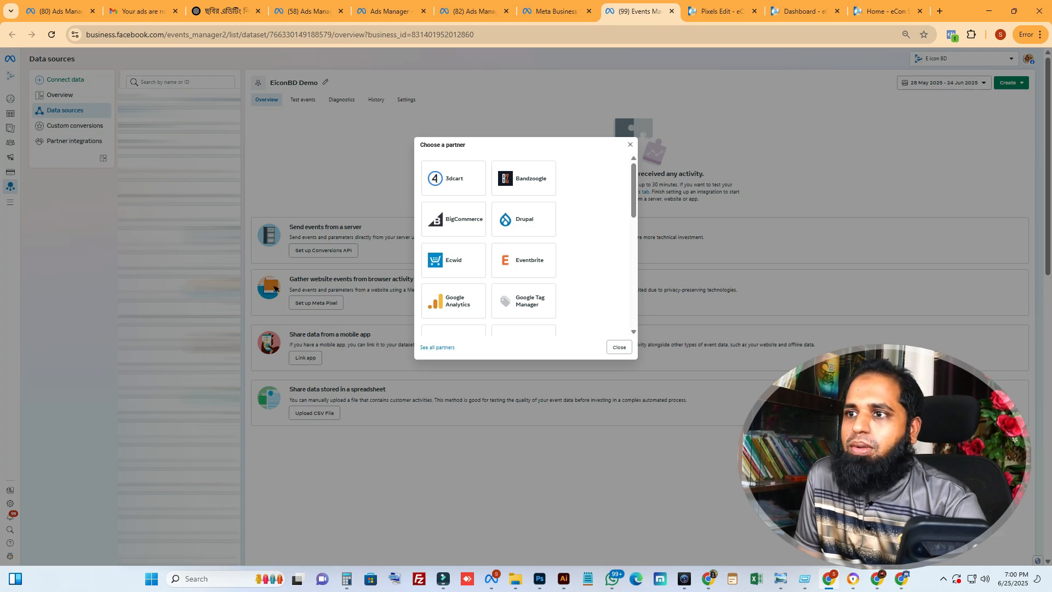
click(619, 346)
click(316, 303)
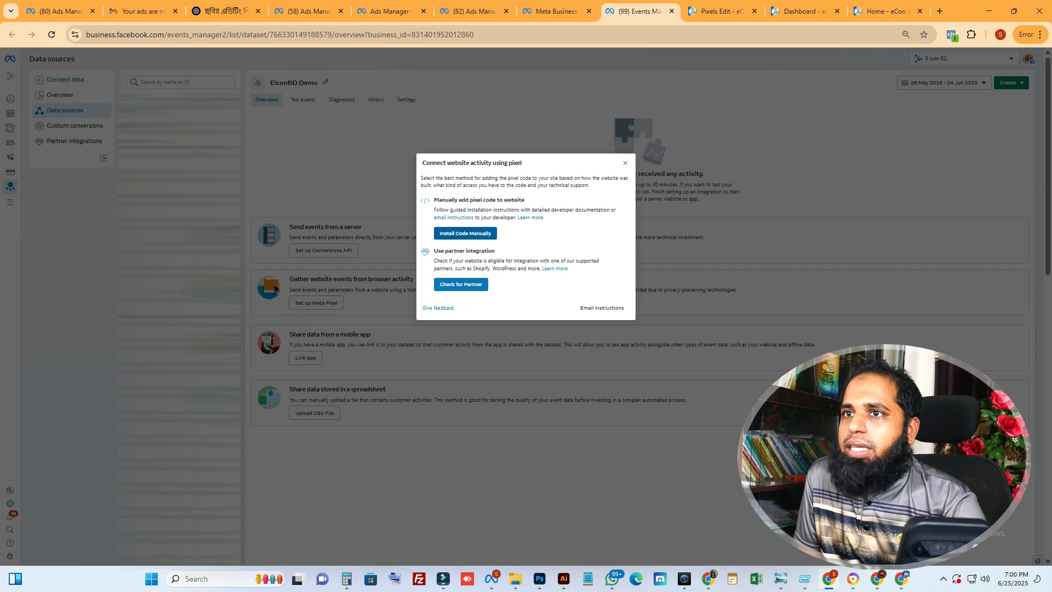
Choose manual code installation for the Meta Pixel and copy its base code
click(465, 234)
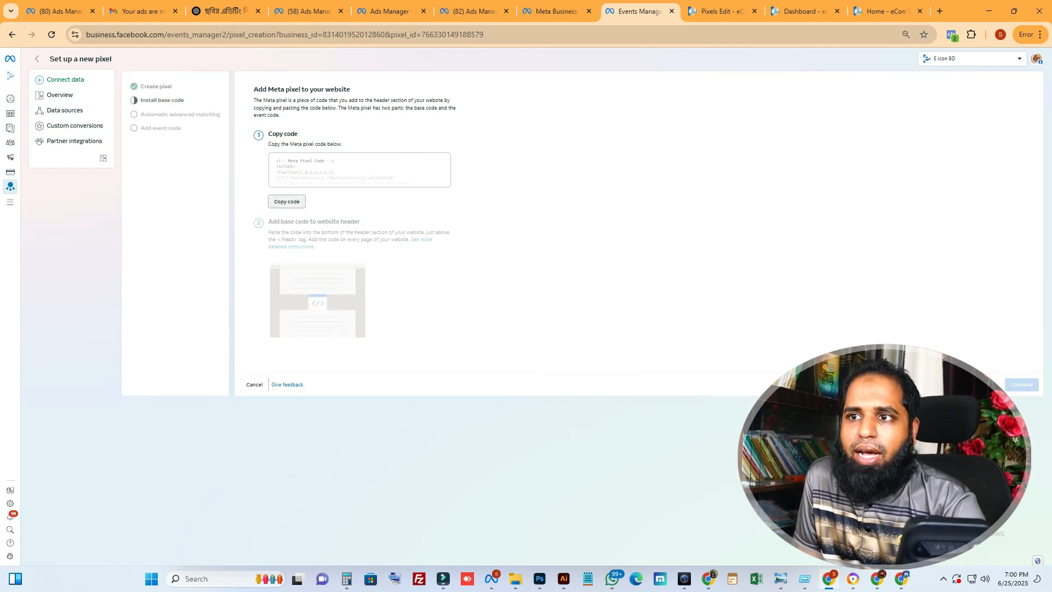
click(286, 202)
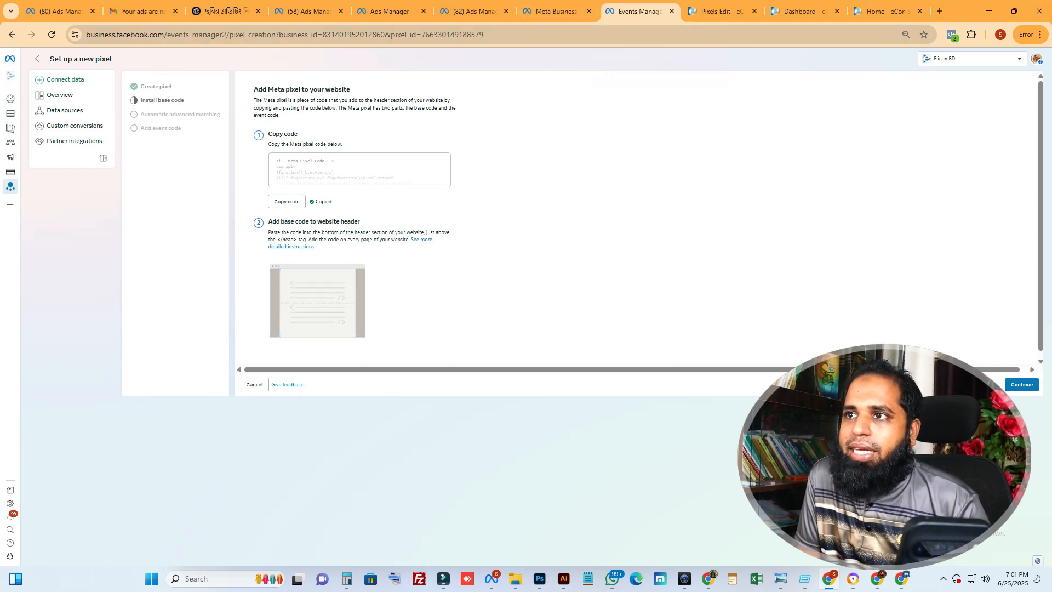
Copy the new pixel's ID from the page address into the Pixels ID field of the shop admin's Pixels Edit form
double_click(457, 34)
key(ctrl+c)
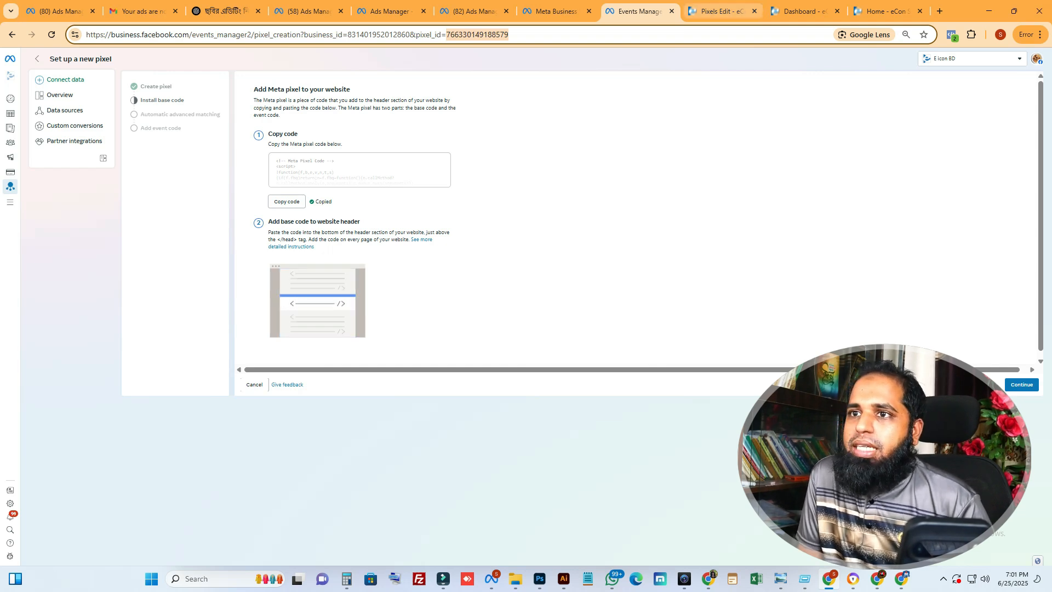
click(718, 11)
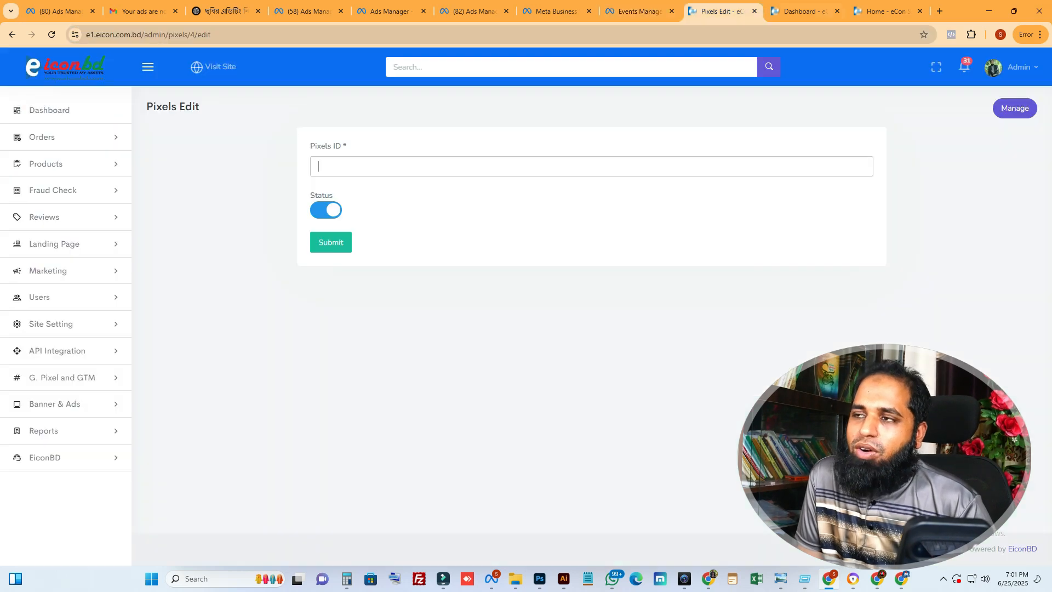
key(ctrl+v)
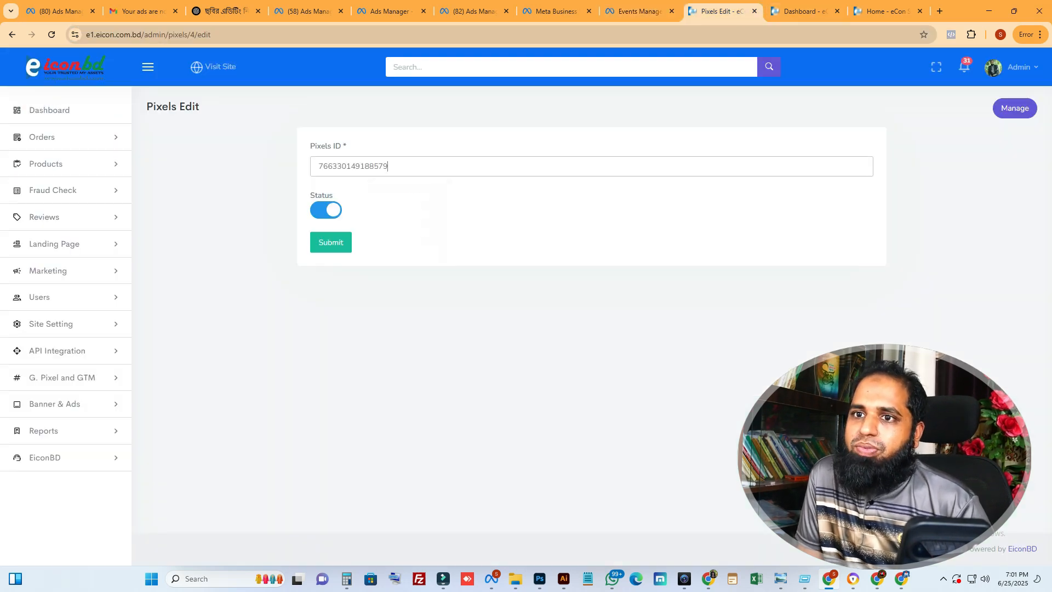
Look at the options under G. Pixel and GTM in the shop's admin dashboard
click(805, 11)
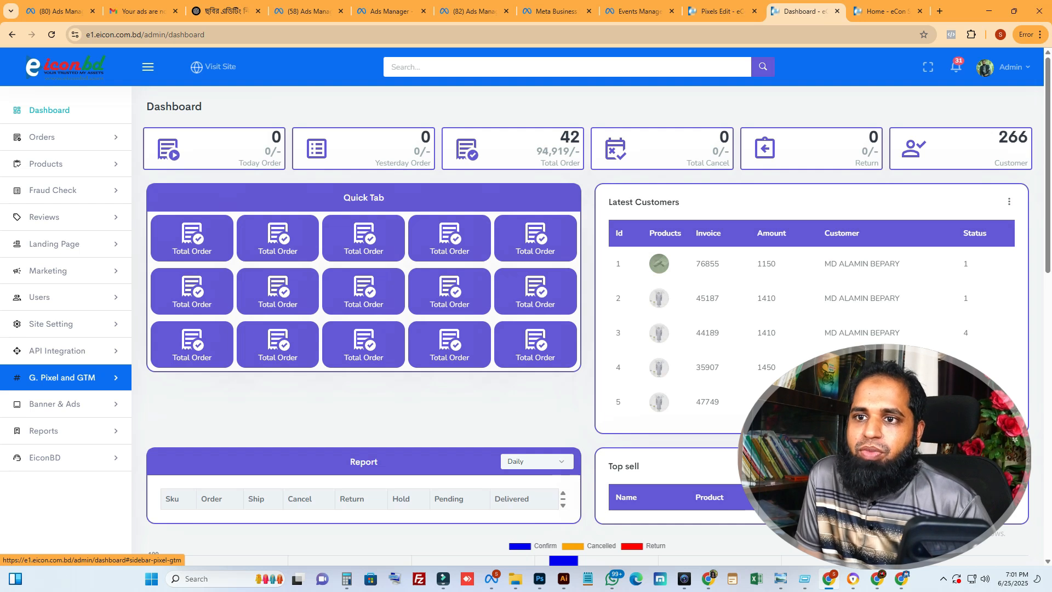
click(62, 377)
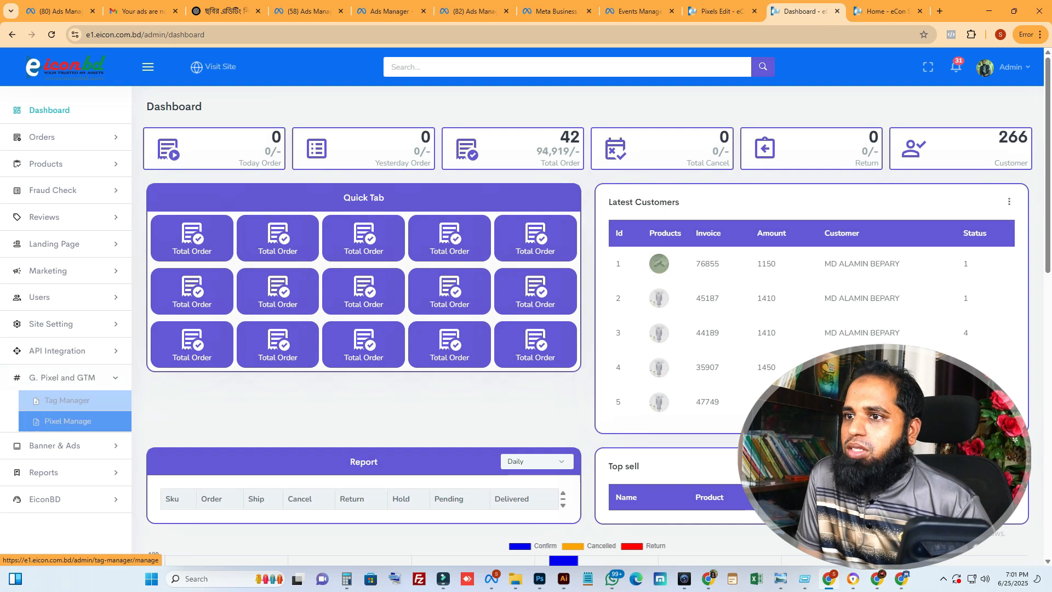
click(62, 378)
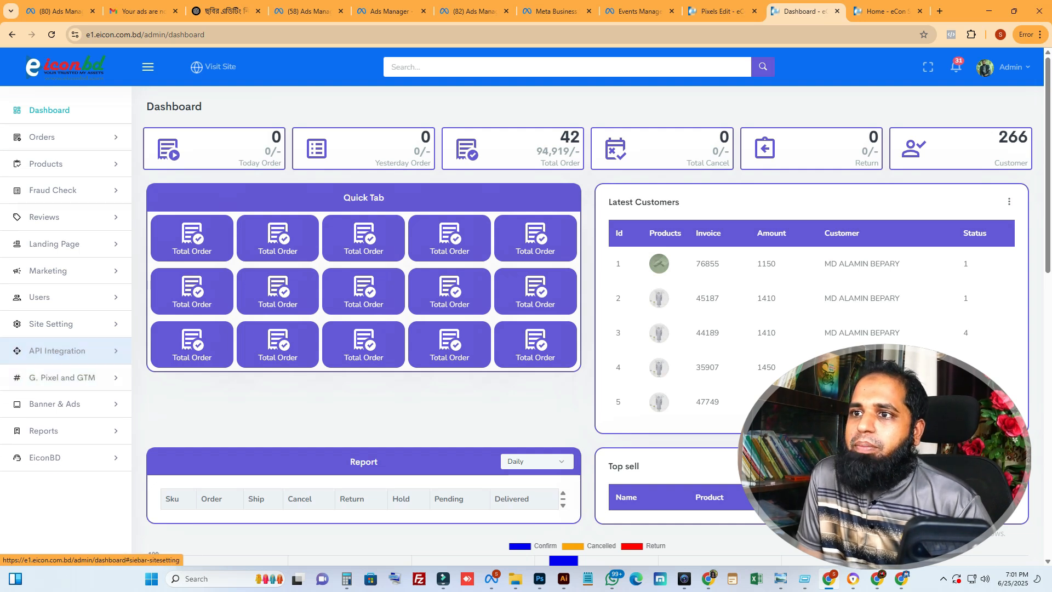
Return to the Pixels Edit form and submit the new pixel ID
click(721, 10)
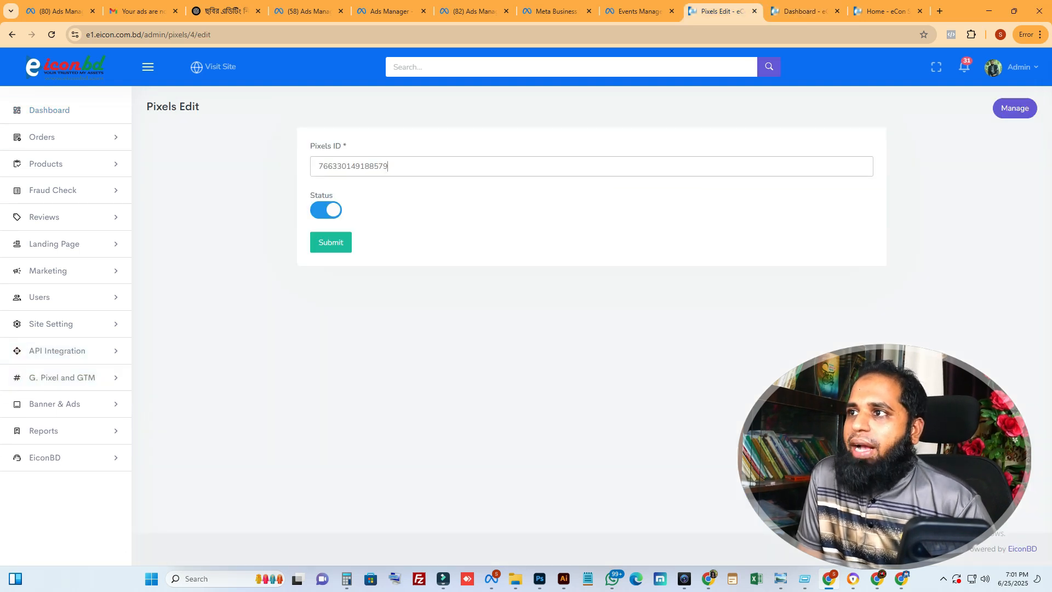
key(ctrl+a)
click(331, 243)
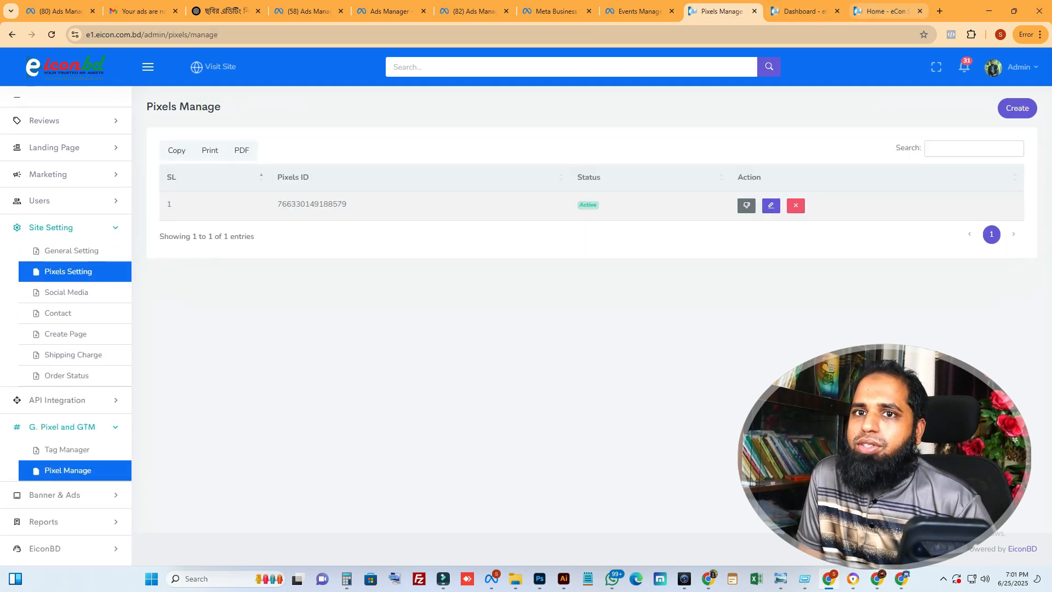
Reload the e1.eicon.com.bd storefront and inspect its installed pixel with Meta Pixel Helper
click(886, 11)
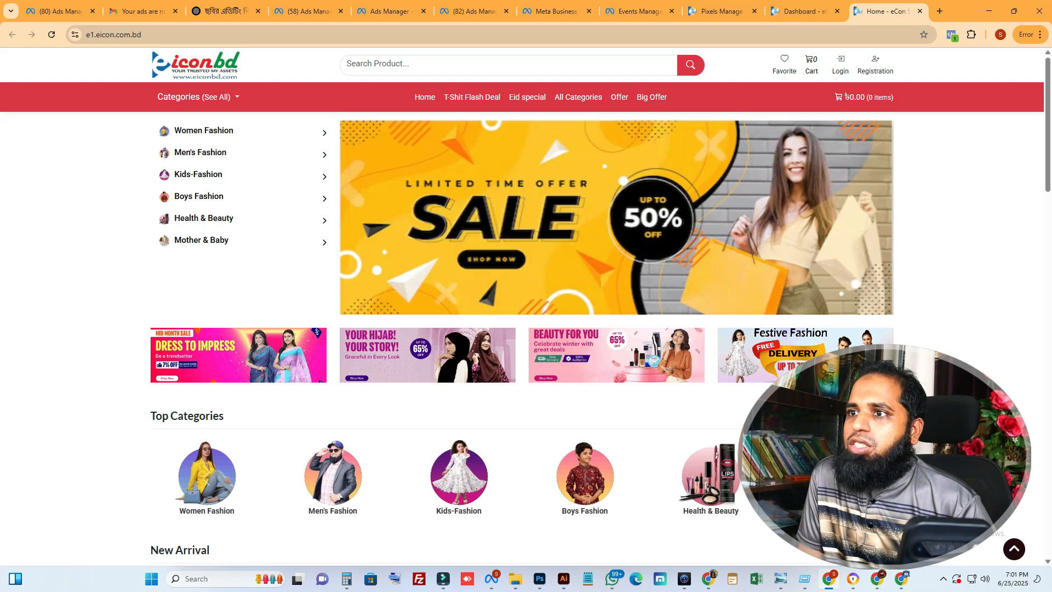
key(F5)
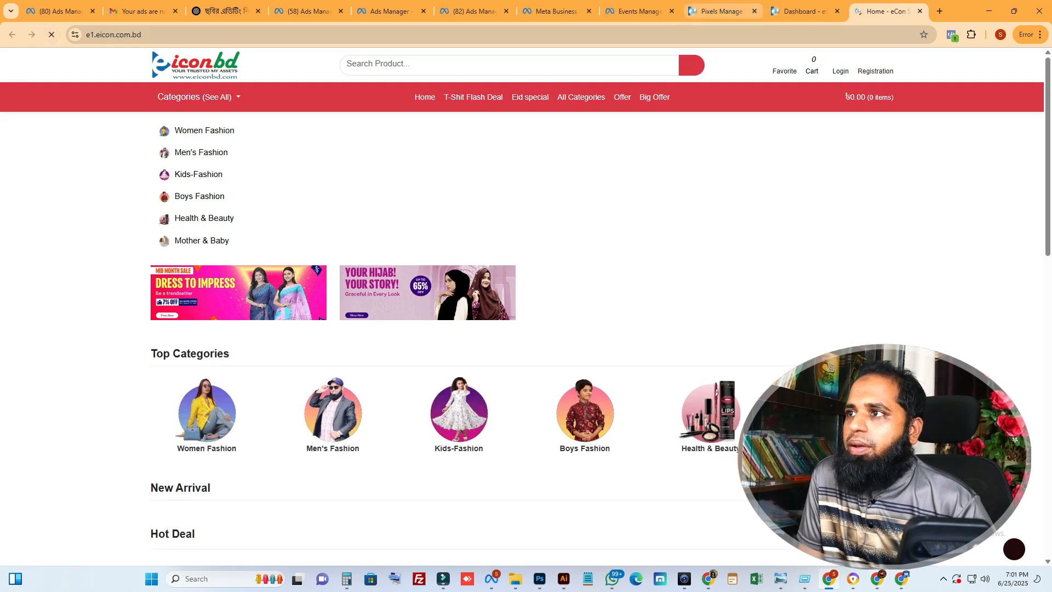
click(722, 11)
click(639, 11)
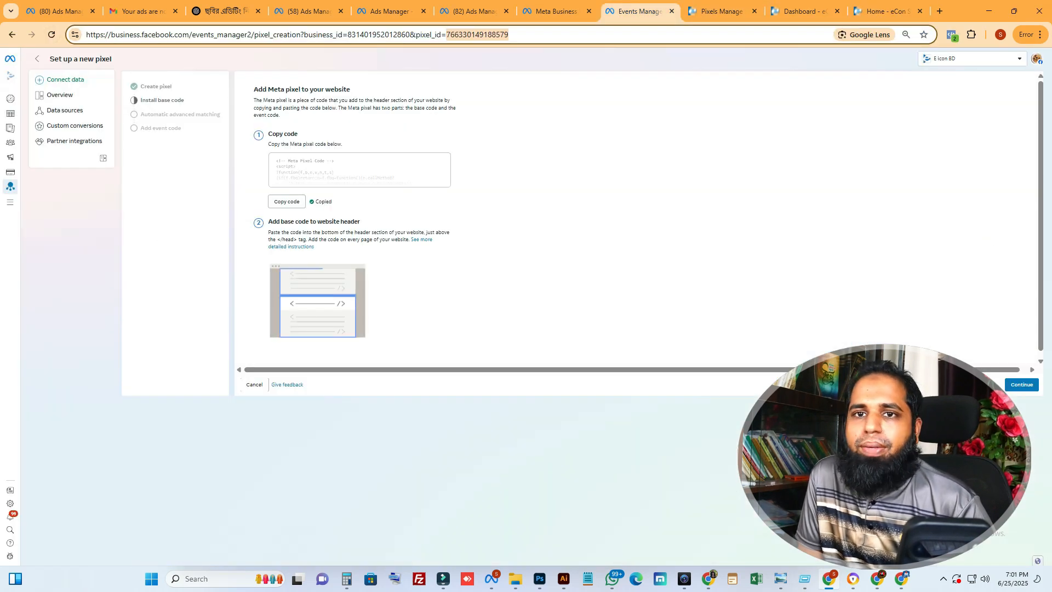
click(886, 11)
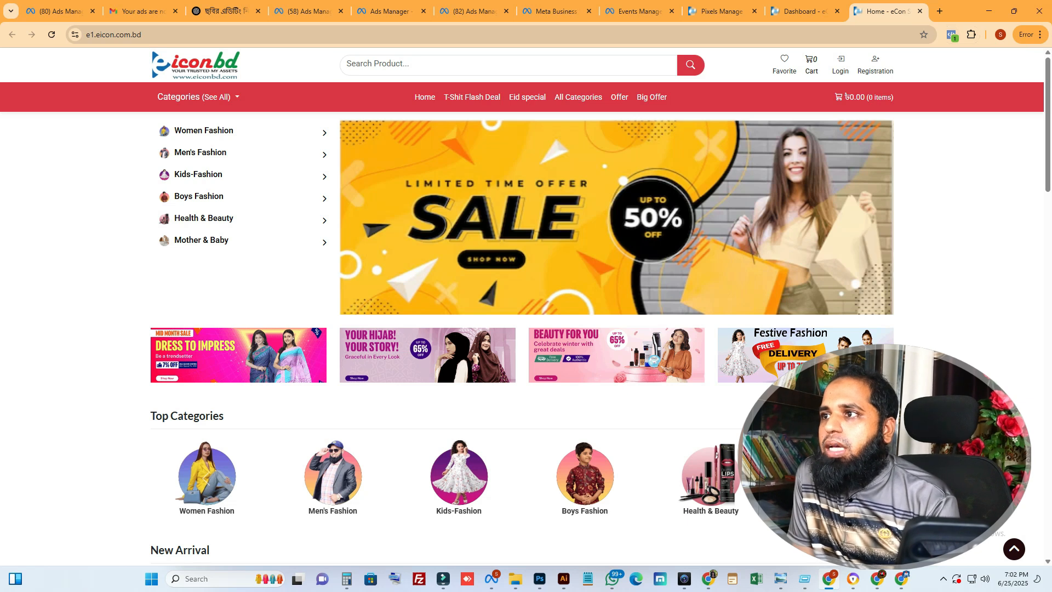
click(952, 35)
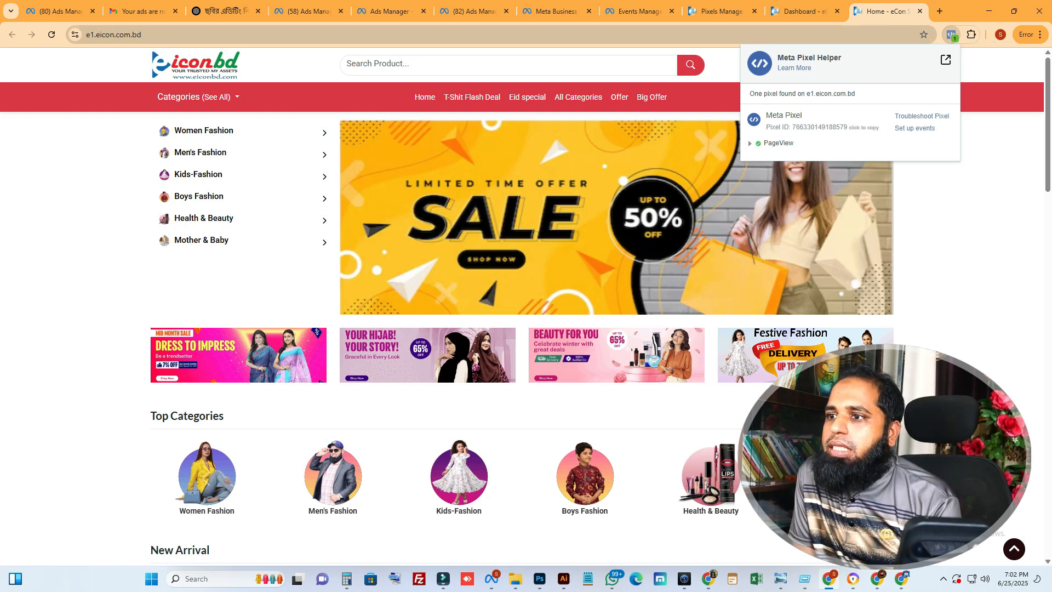
key(Escape)
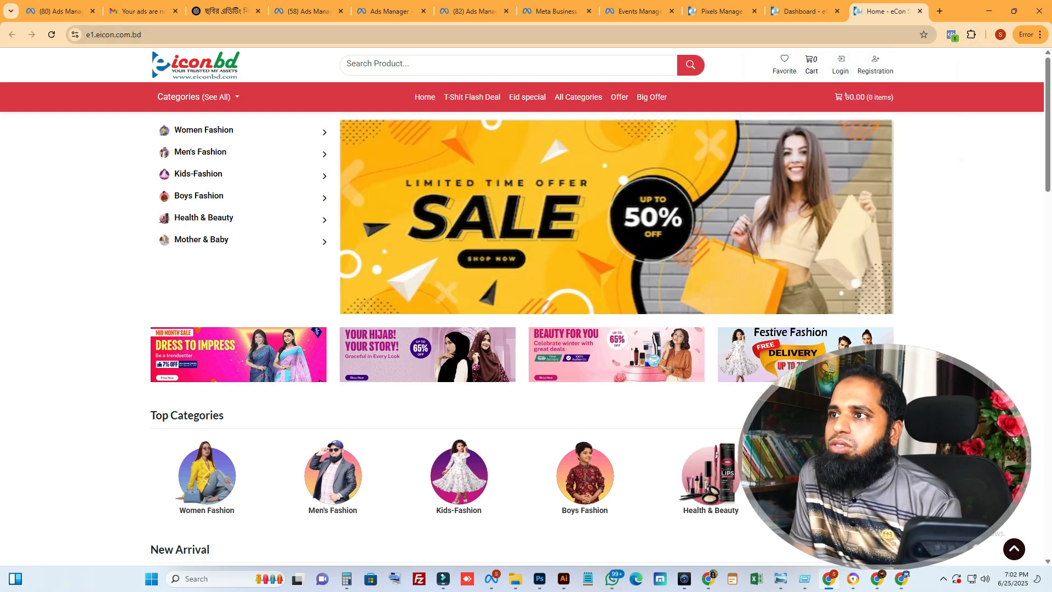
scroll(521, 338, down, 12)
scroll(521, 338, up, 12)
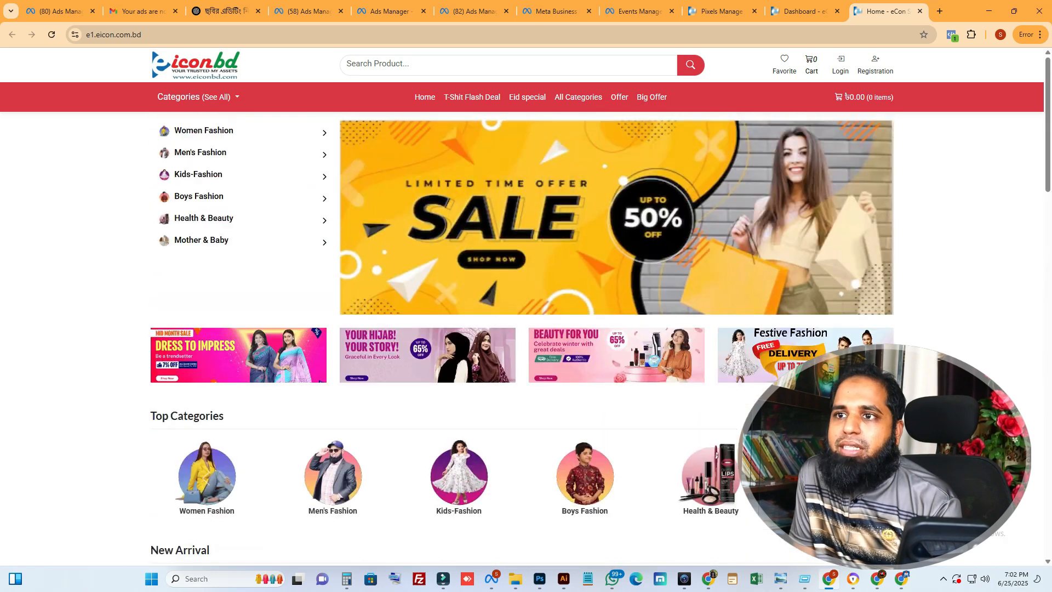
Resume the pixel setup in Events Manager and turn on automatic advanced matching, continuing to the event stage
click(802, 11)
click(720, 11)
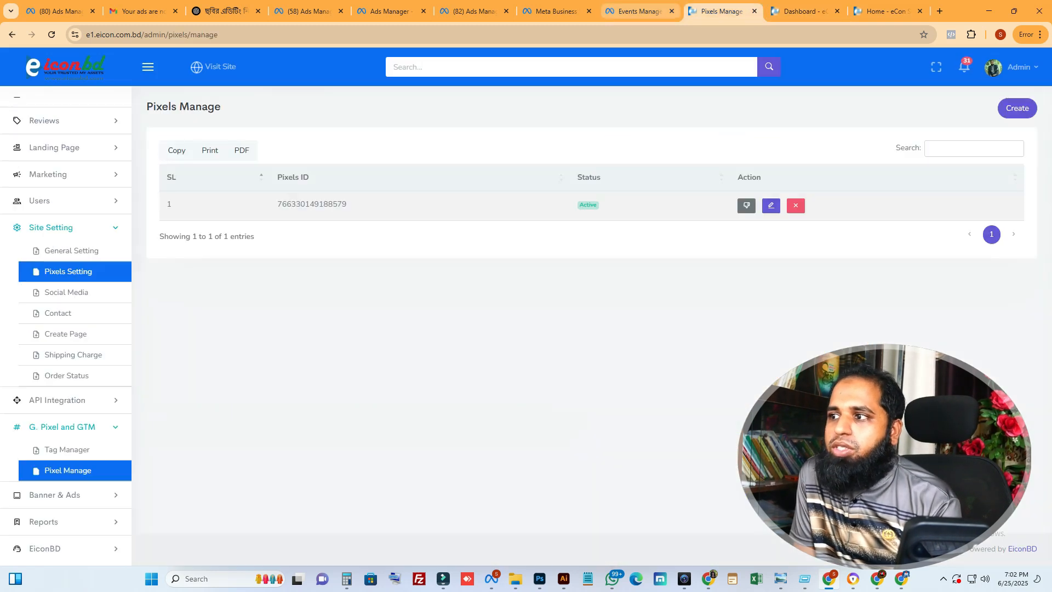
click(638, 11)
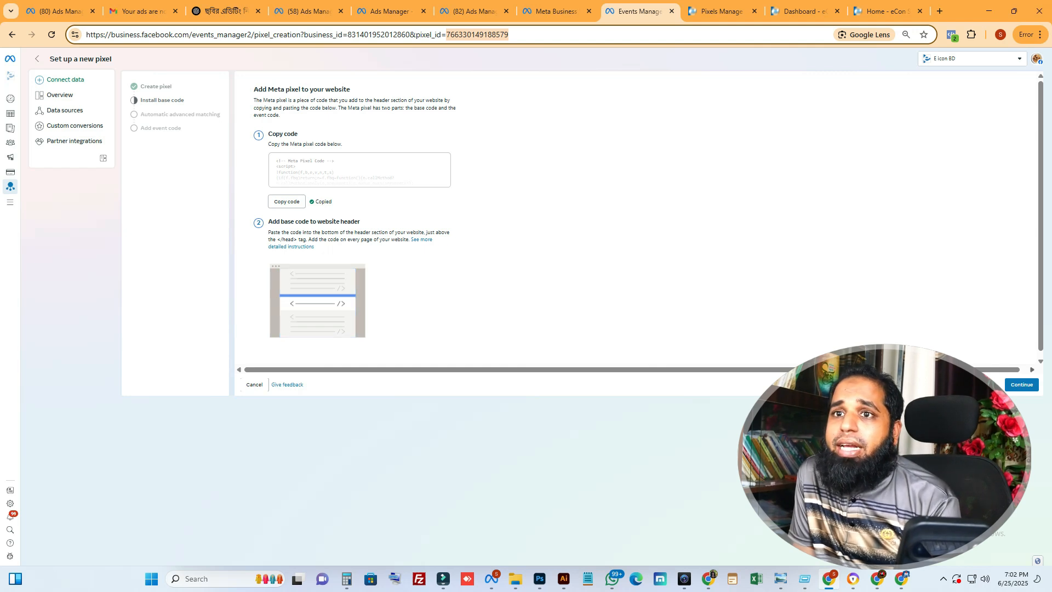
click(1021, 384)
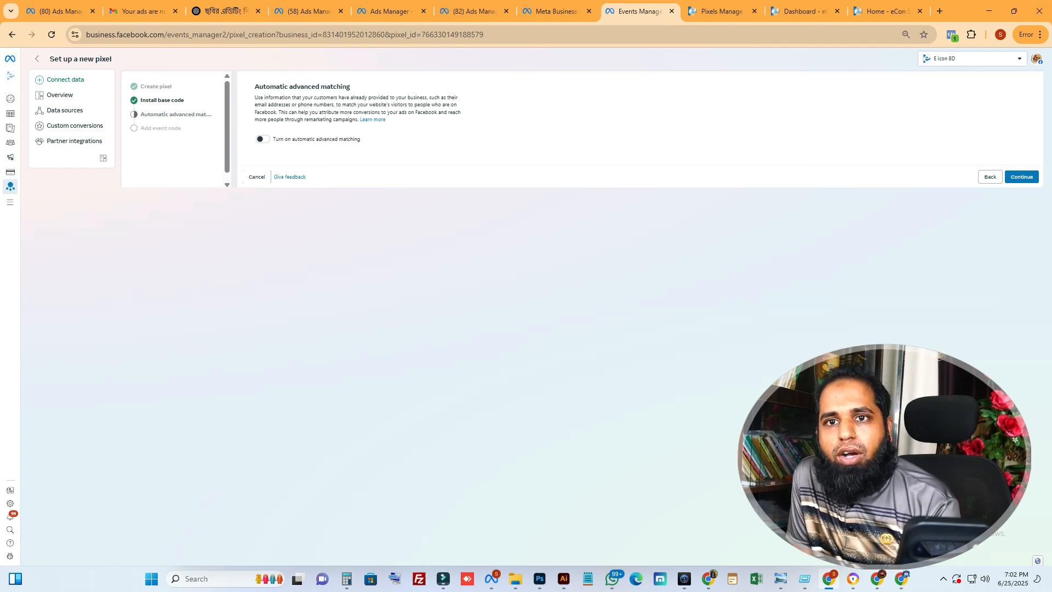
click(262, 139)
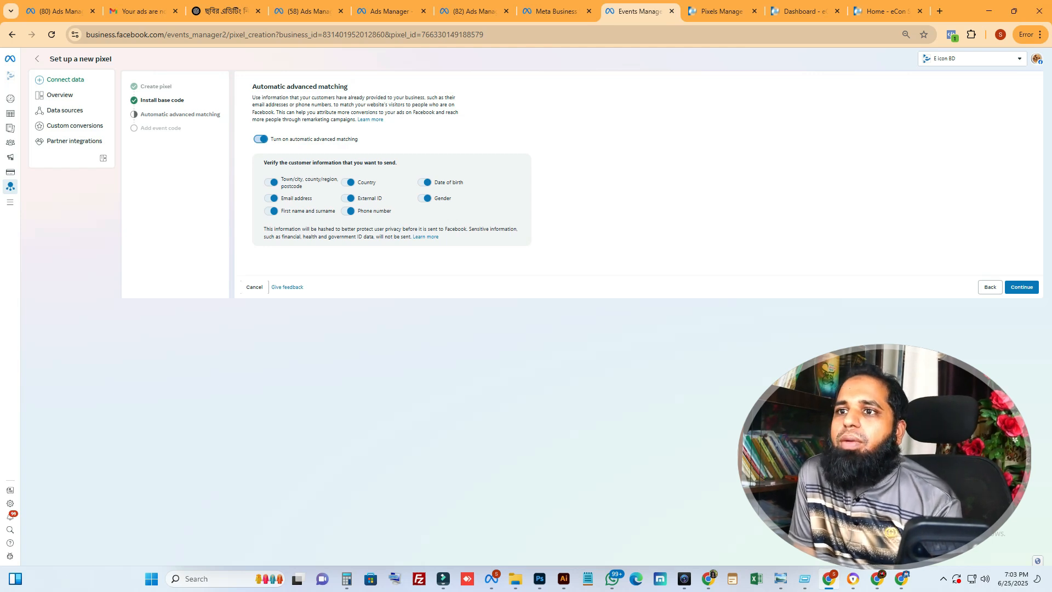
click(1021, 287)
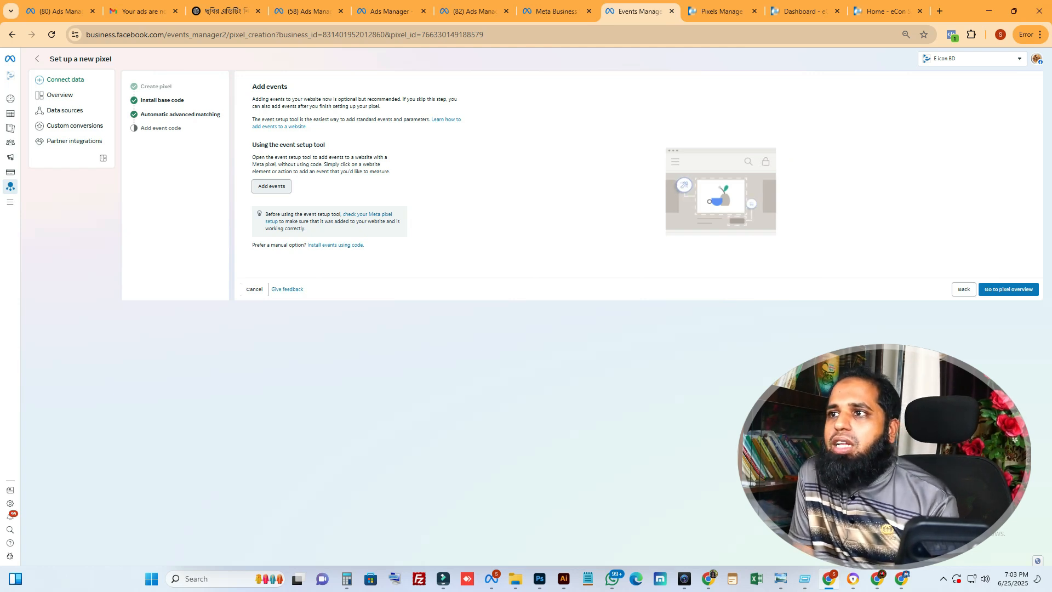
click(271, 186)
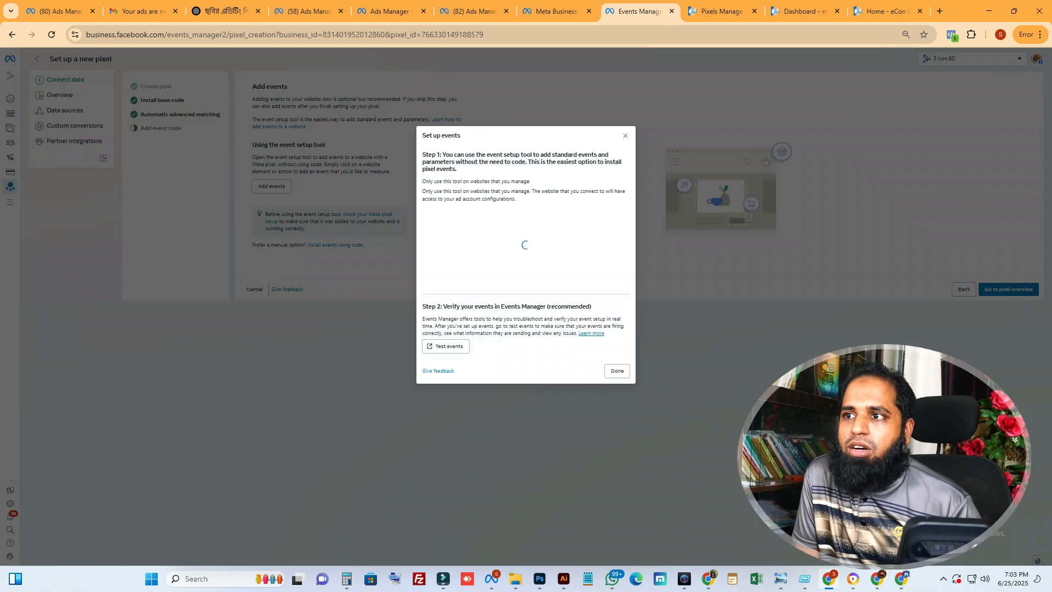
click(502, 238)
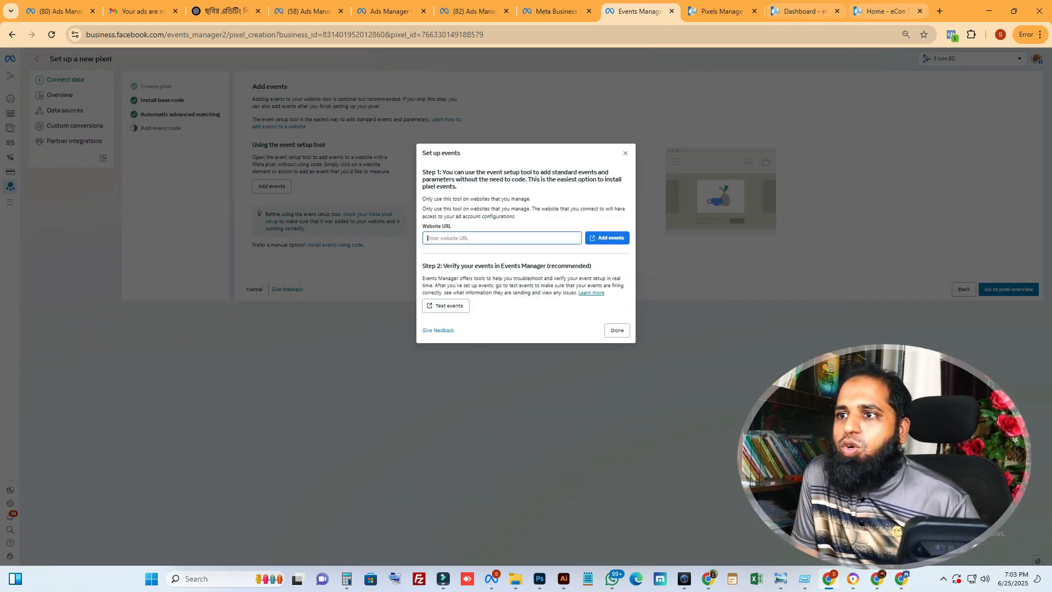
click(887, 11)
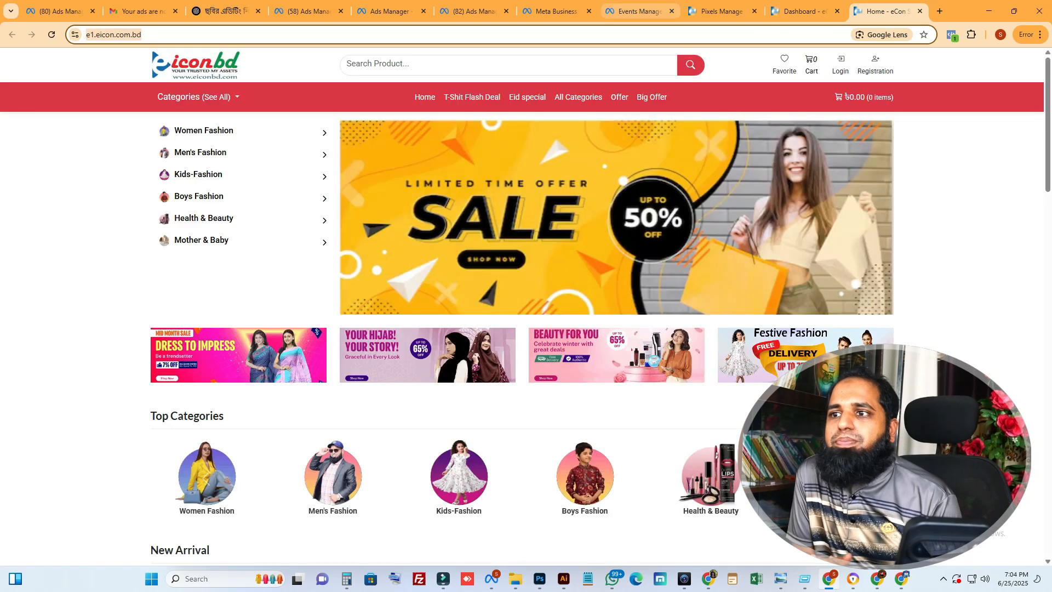
click(638, 11)
text(https://e1.eicon.com.bd/)
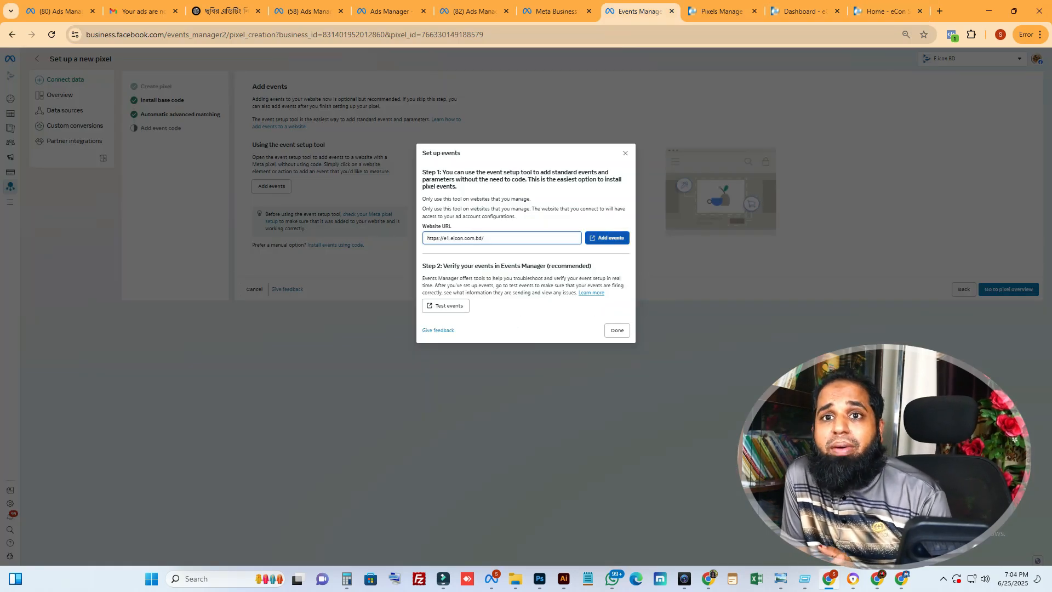
Launch the event setup tool on the storefront home page, retrying the launch if needed, and move its panel clear of the shop logo
click(607, 238)
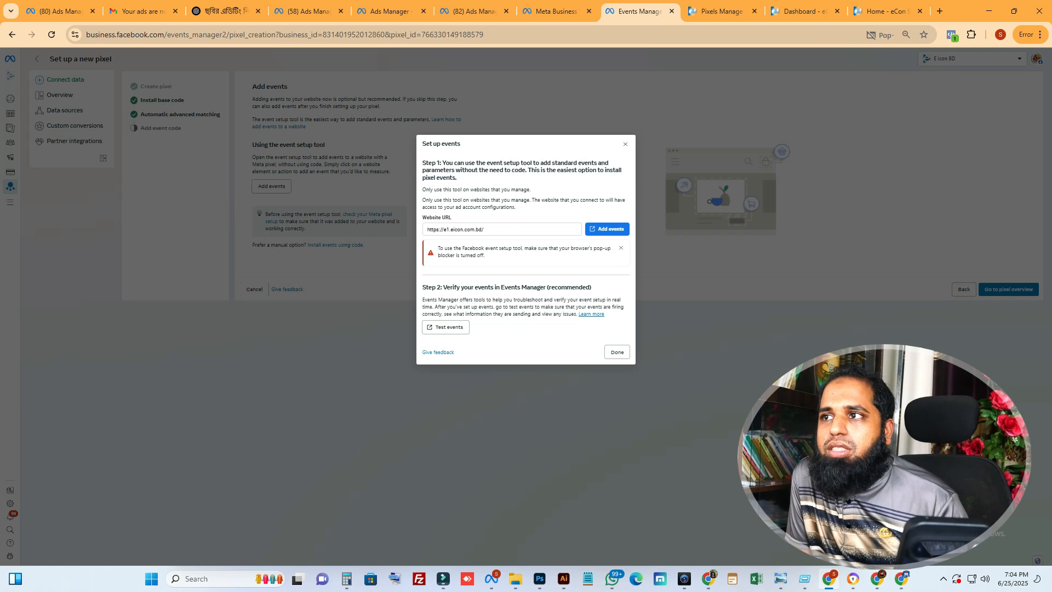
click(607, 229)
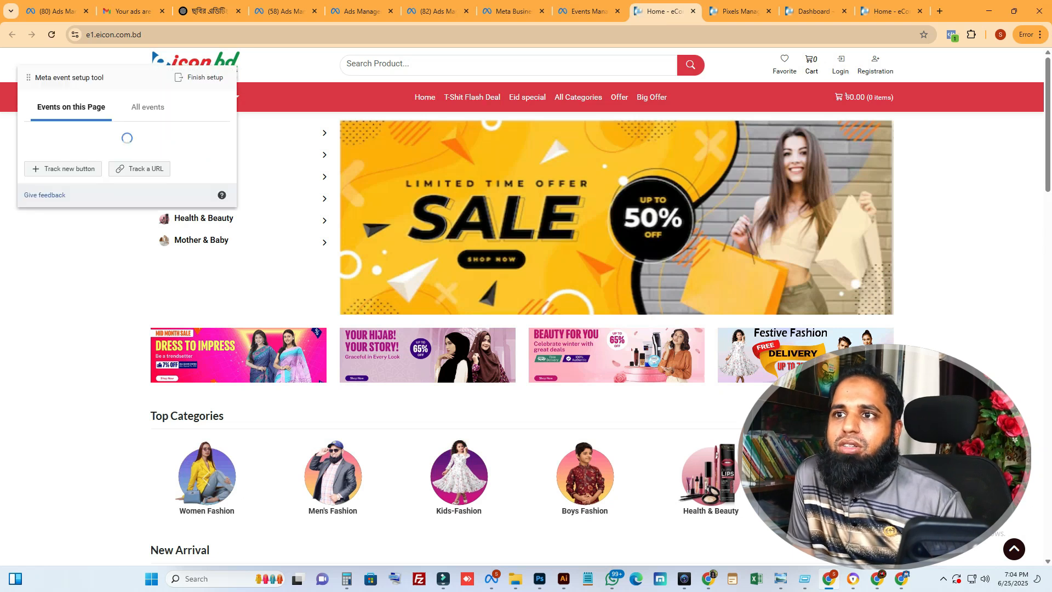
drag(28, 77, 183, 202)
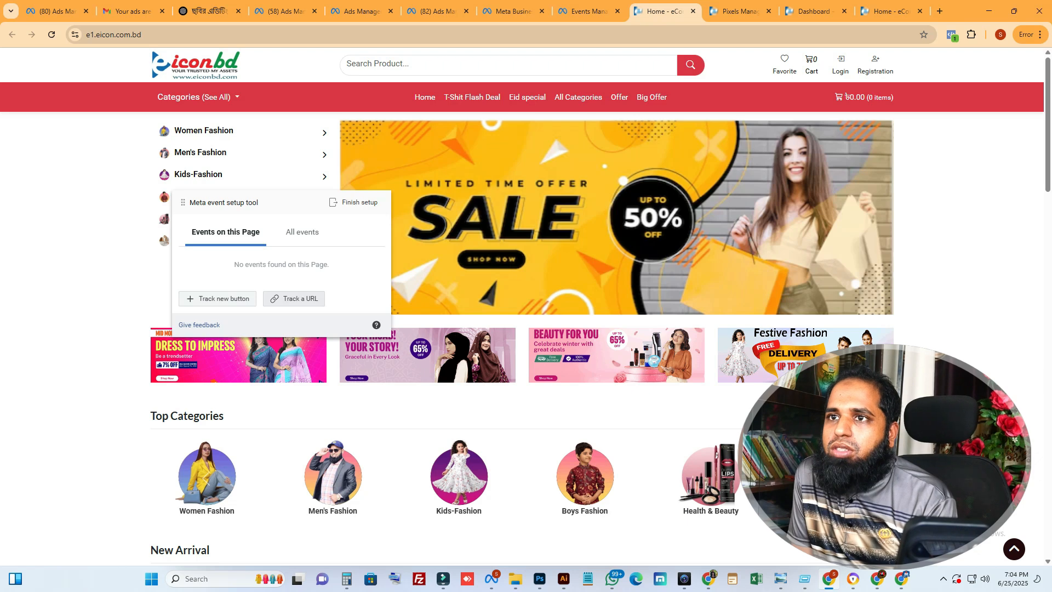
scroll(599, 328, down, 6)
scroll(600, 329, up, 6)
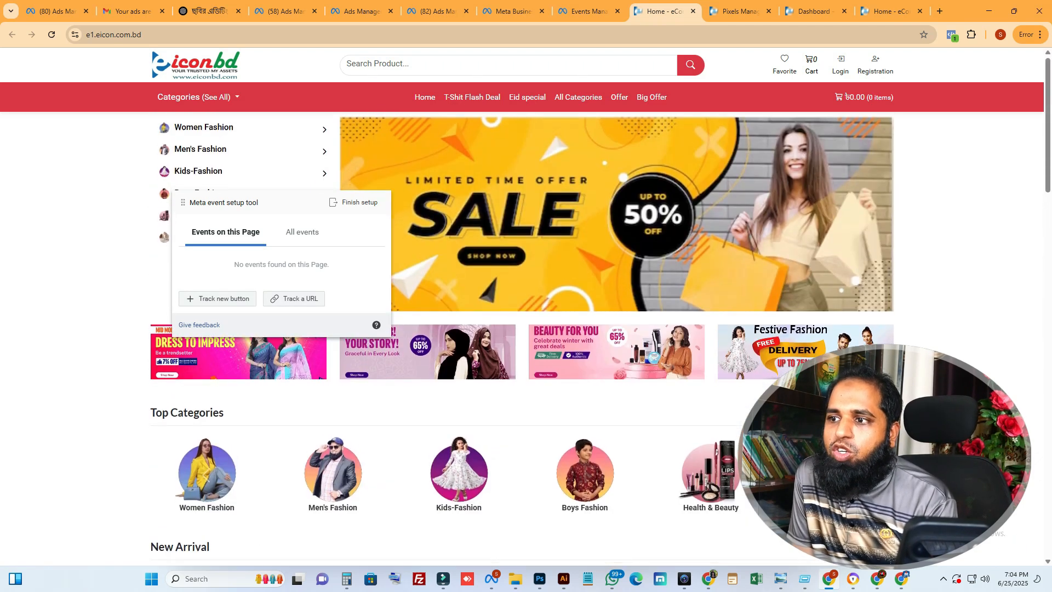
scroll(584, 246, down, 12)
scroll(584, 247, up, 12)
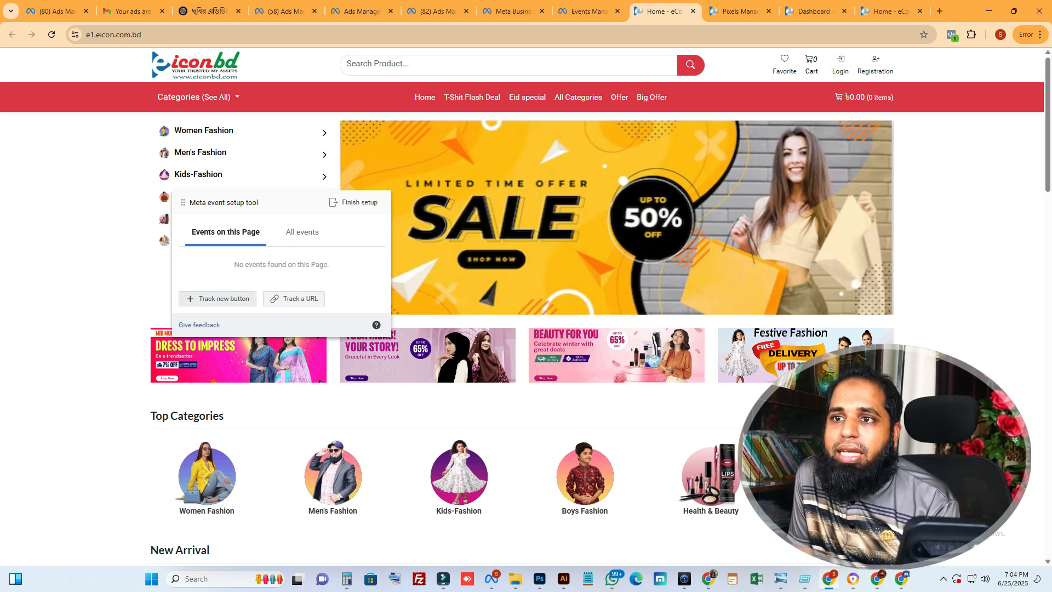
click(293, 298)
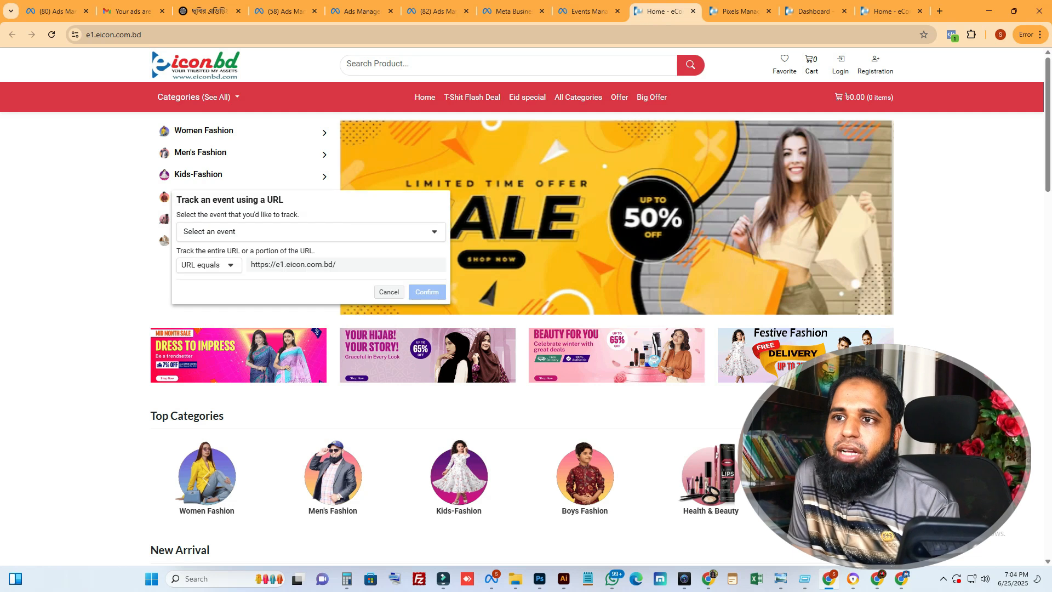
click(209, 265)
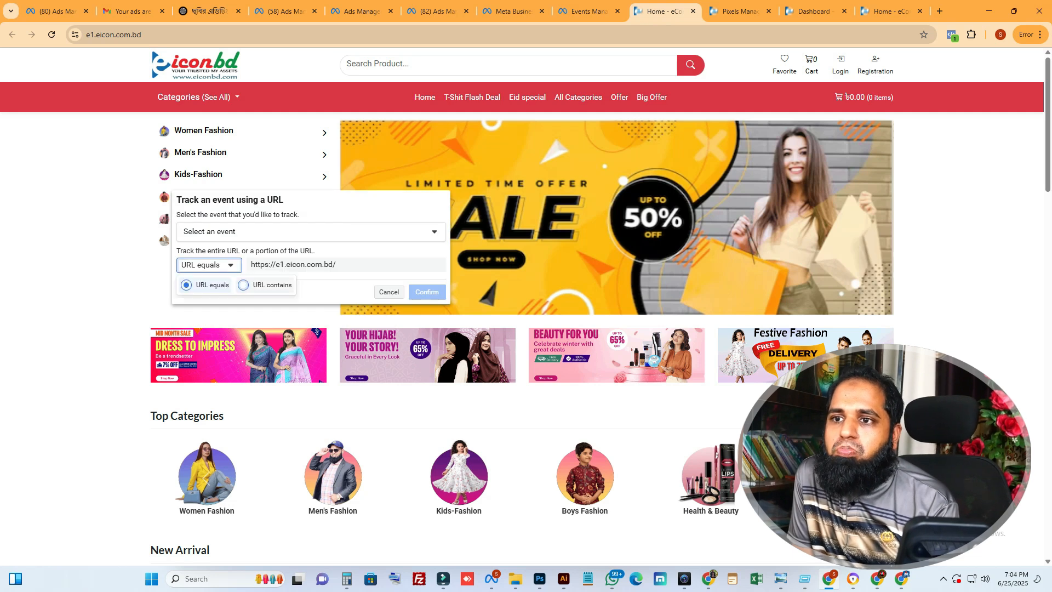
click(311, 231)
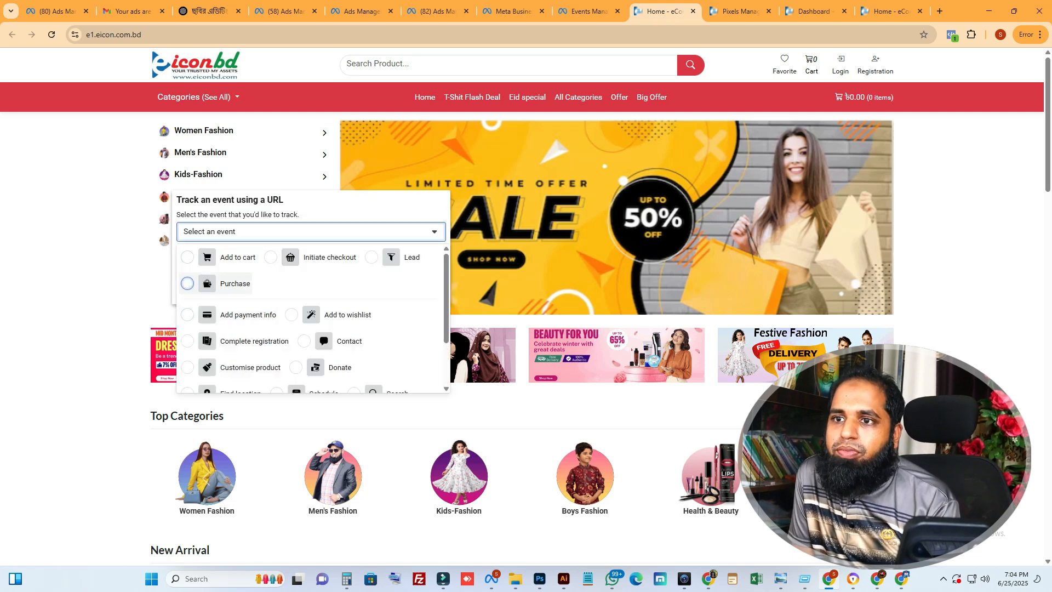
scroll(186, 285, down, 2)
scroll(241, 329, down, 2)
click(235, 379)
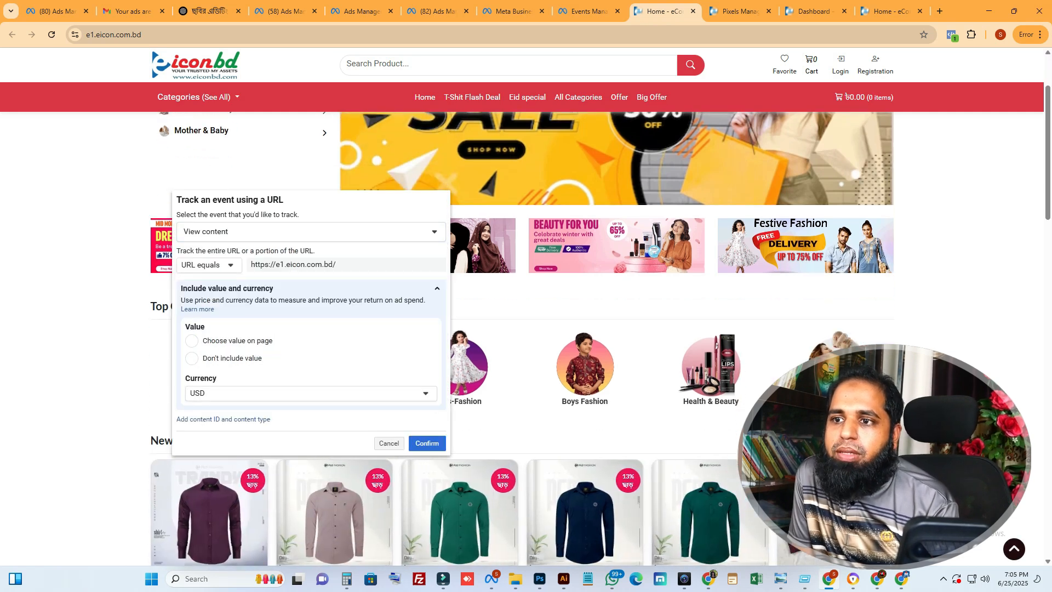
click(307, 393)
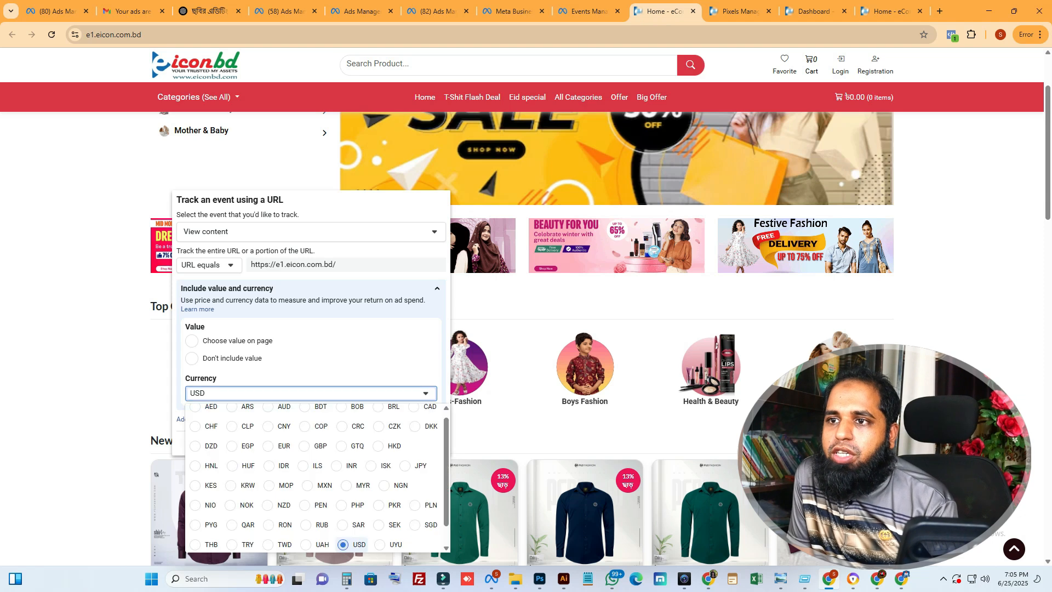
click(305, 412)
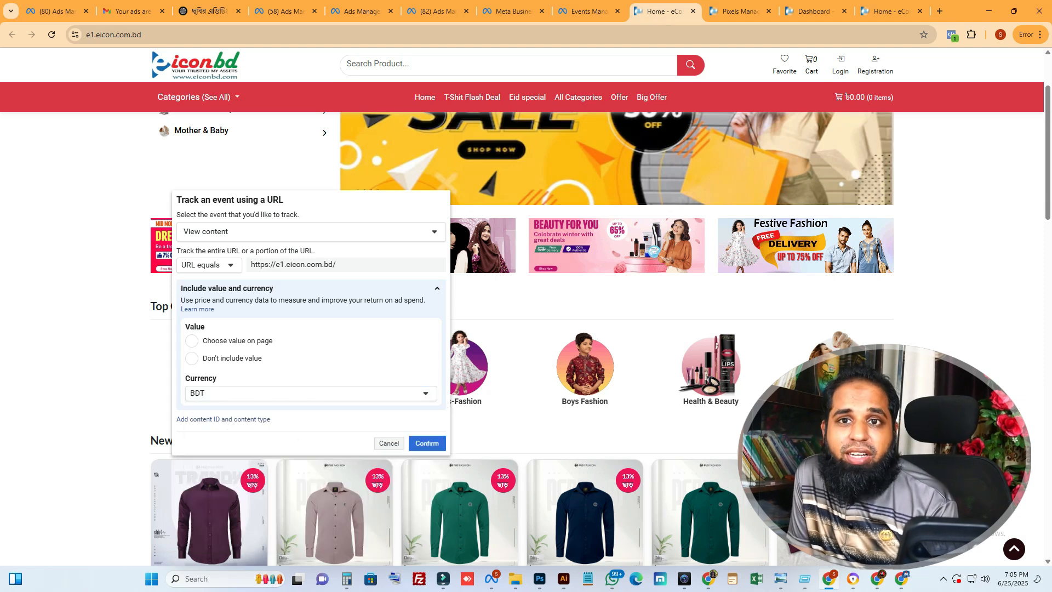
click(427, 443)
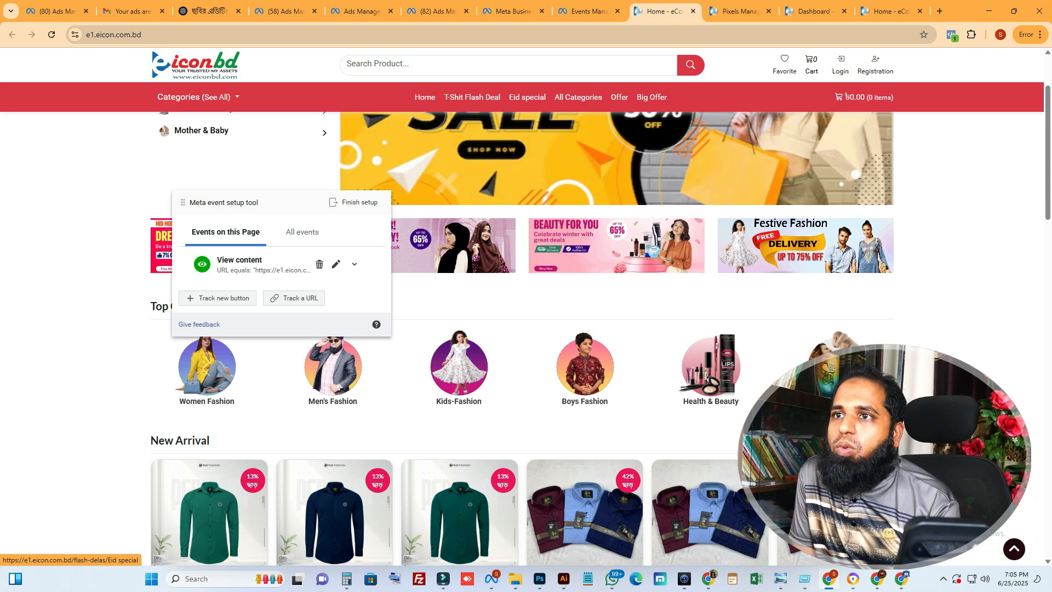
Open a Men's Premium Formal Shirt product page from New Arrival and shift the event setup panel slightly
scroll(460, 245, down, 5)
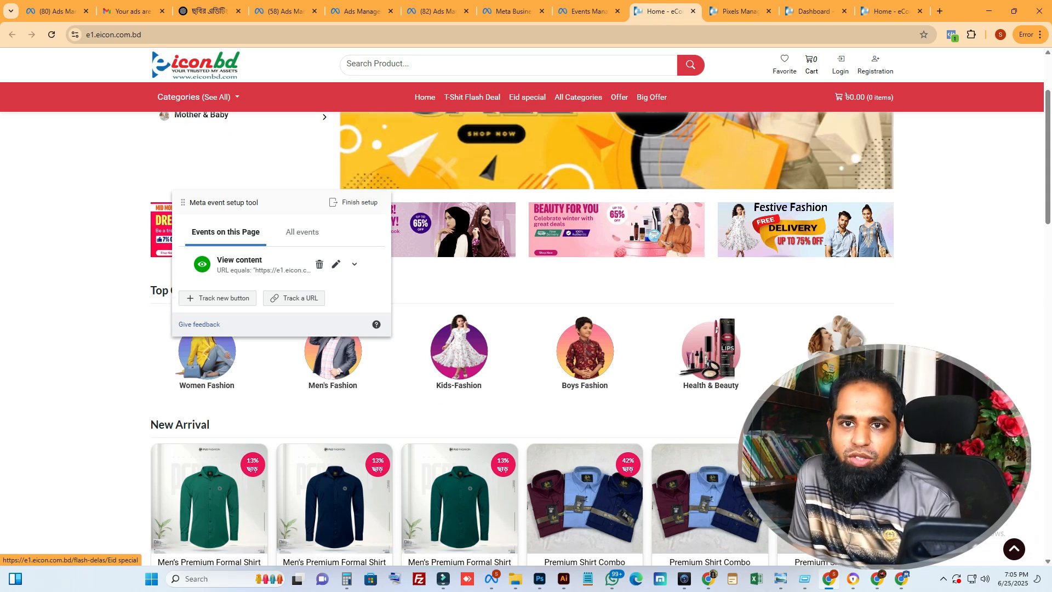
click(461, 245)
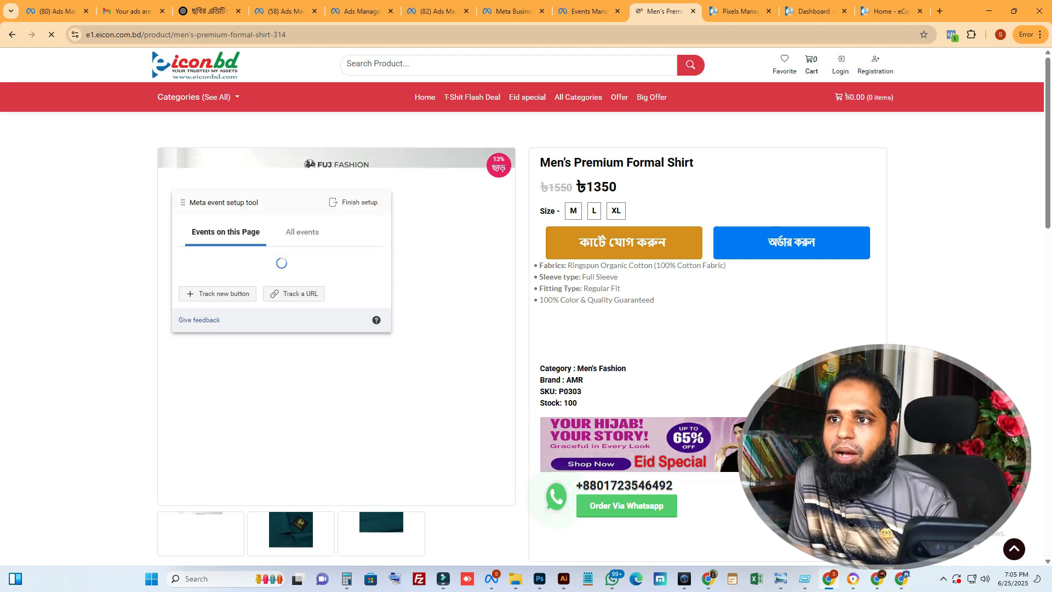
mouse_move(254, 202)
mouse_down()
mouse_move(332, 211)
mouse_move(238, 192)
mouse_up()
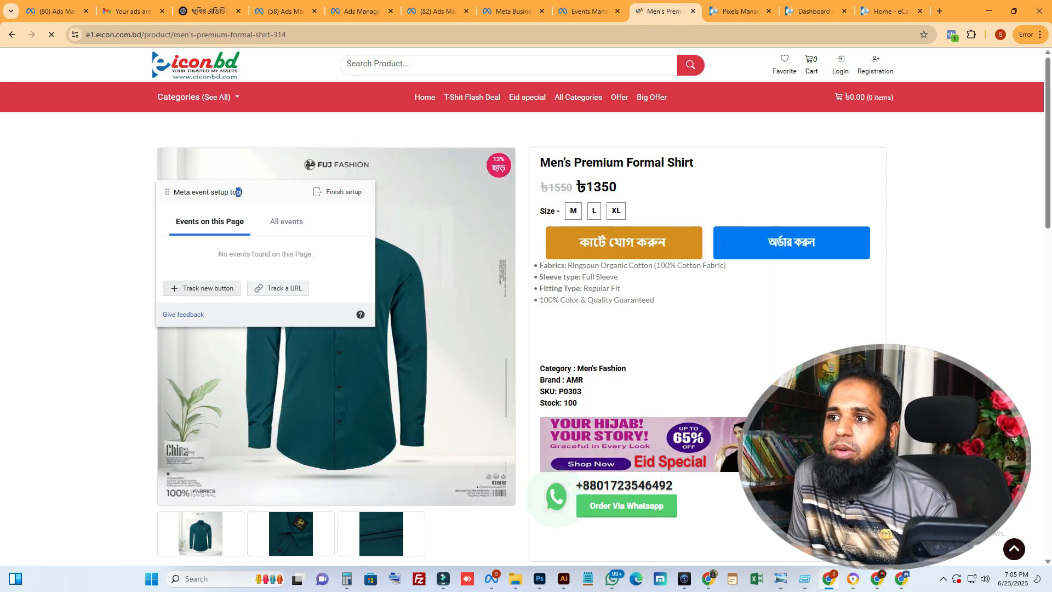
Track the product page's কার্টে যোগ করুন button as a new button with the Add to cart event type
click(201, 288)
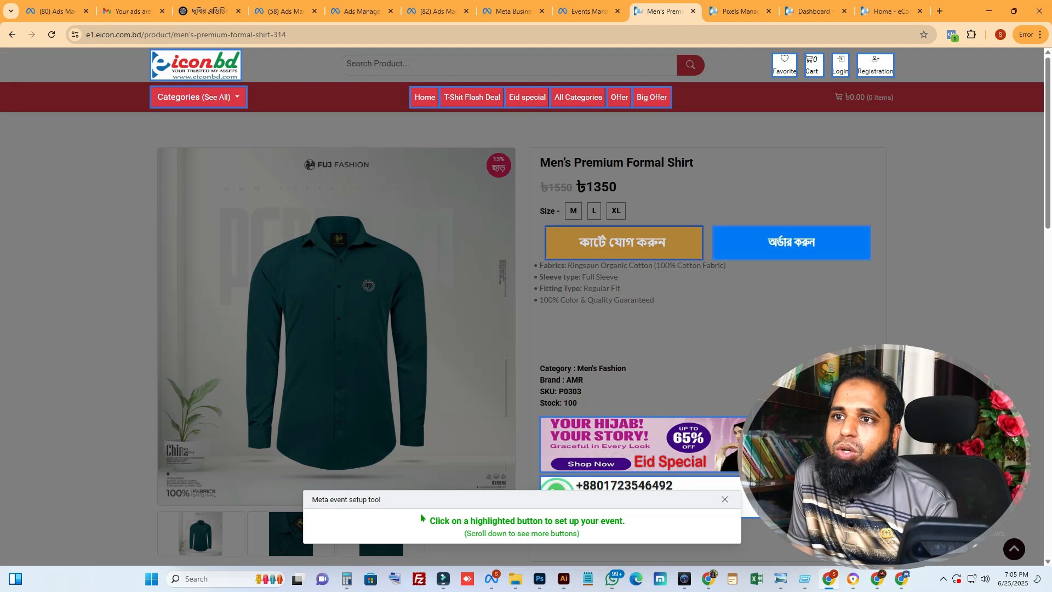
click(623, 242)
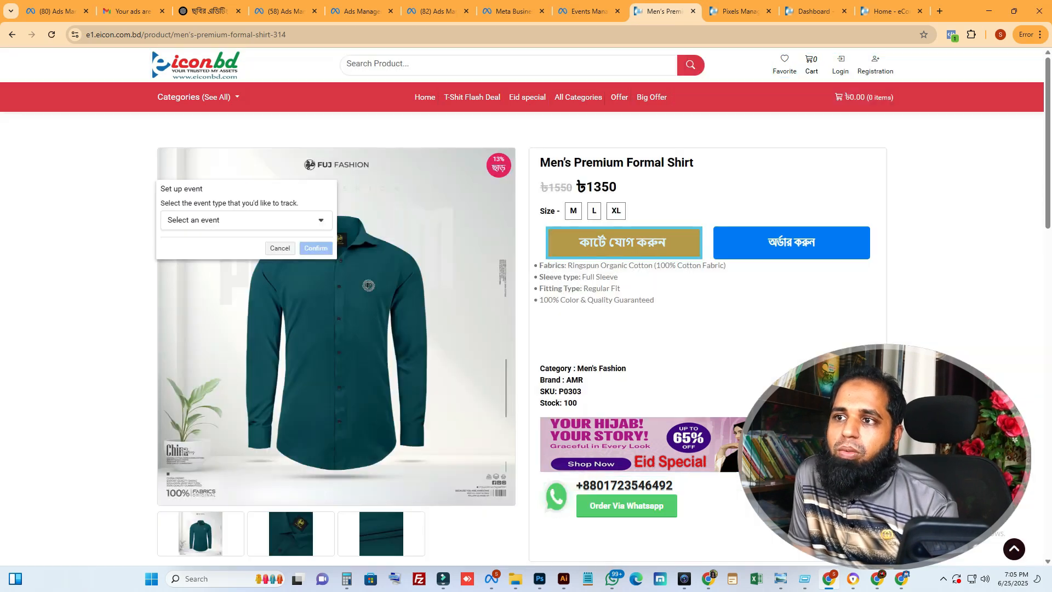
click(245, 220)
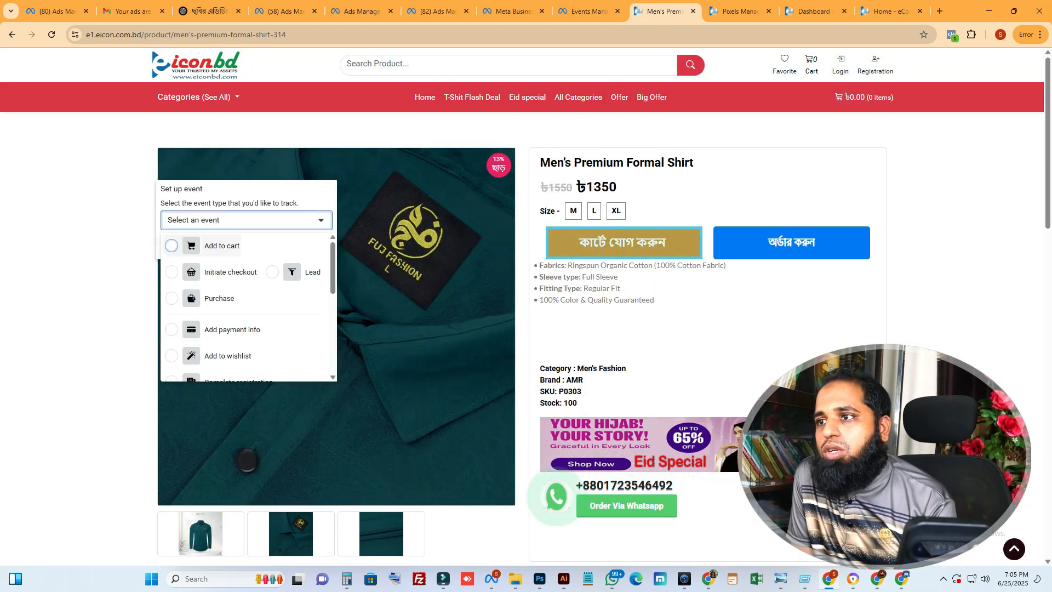
click(219, 246)
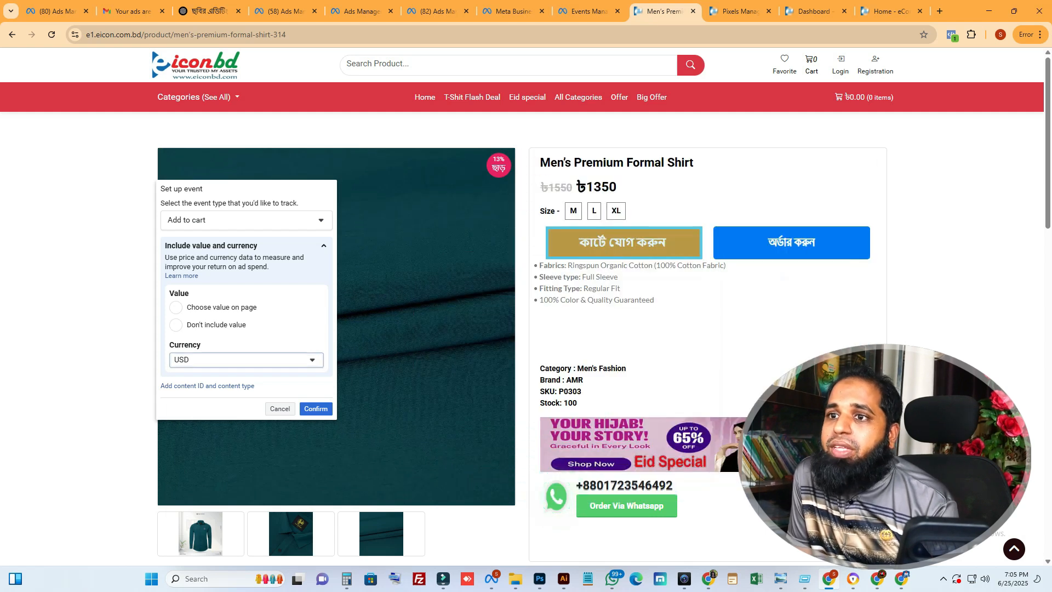
Set the Add to cart event's currency to BDT and its value to the shirt's on-page price, save it, and review all events
click(245, 359)
scroll(265, 498, up, 1)
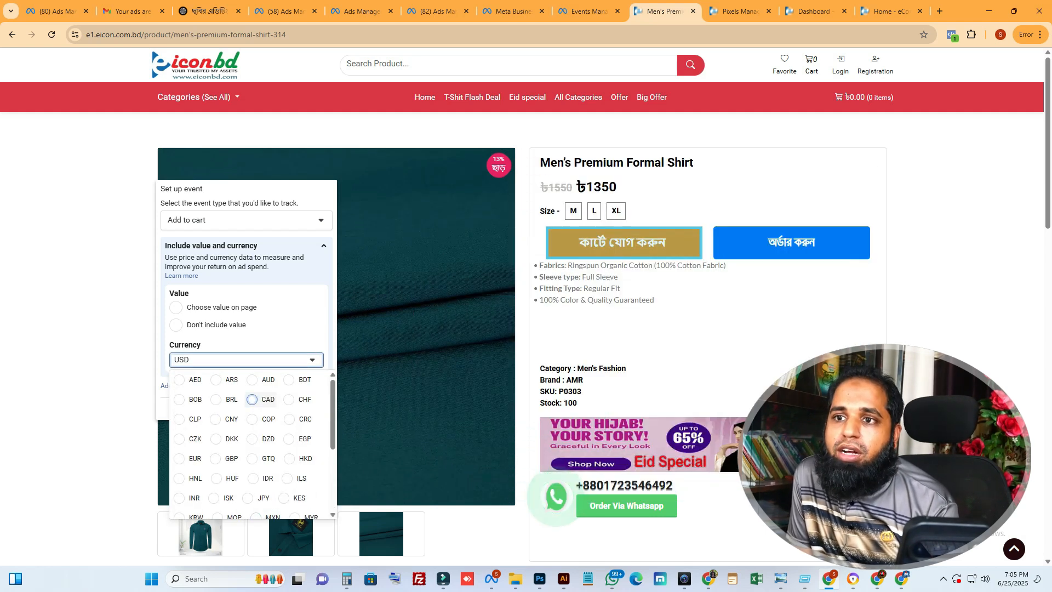
click(296, 380)
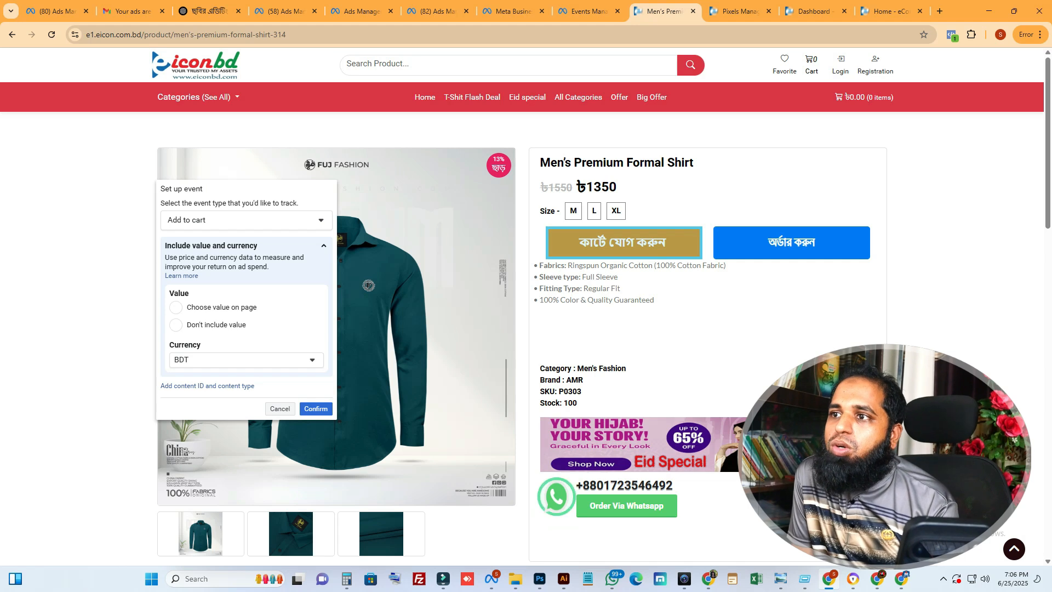
click(175, 307)
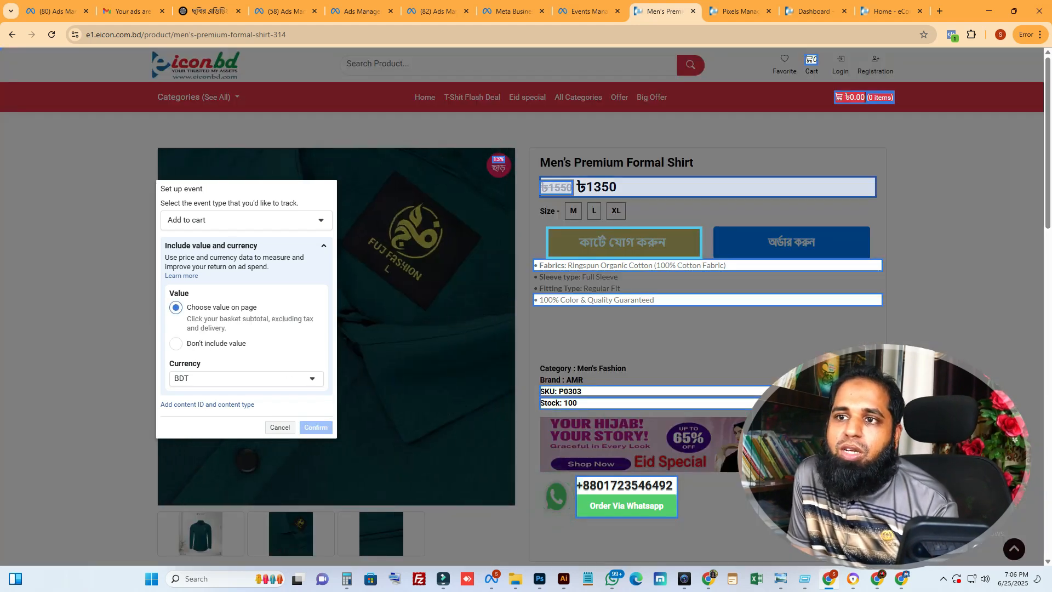
click(596, 187)
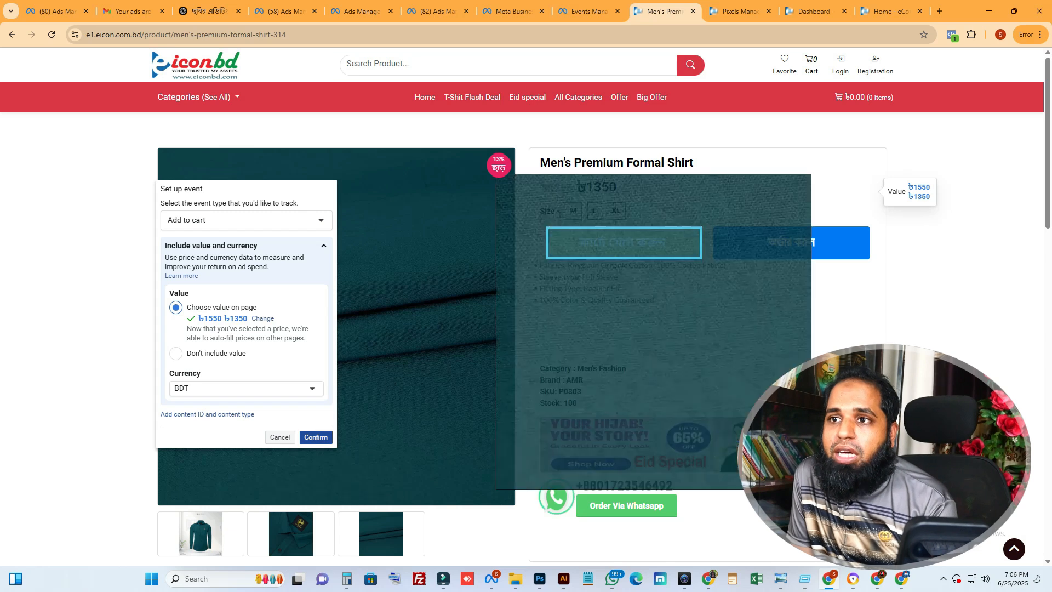
click(316, 437)
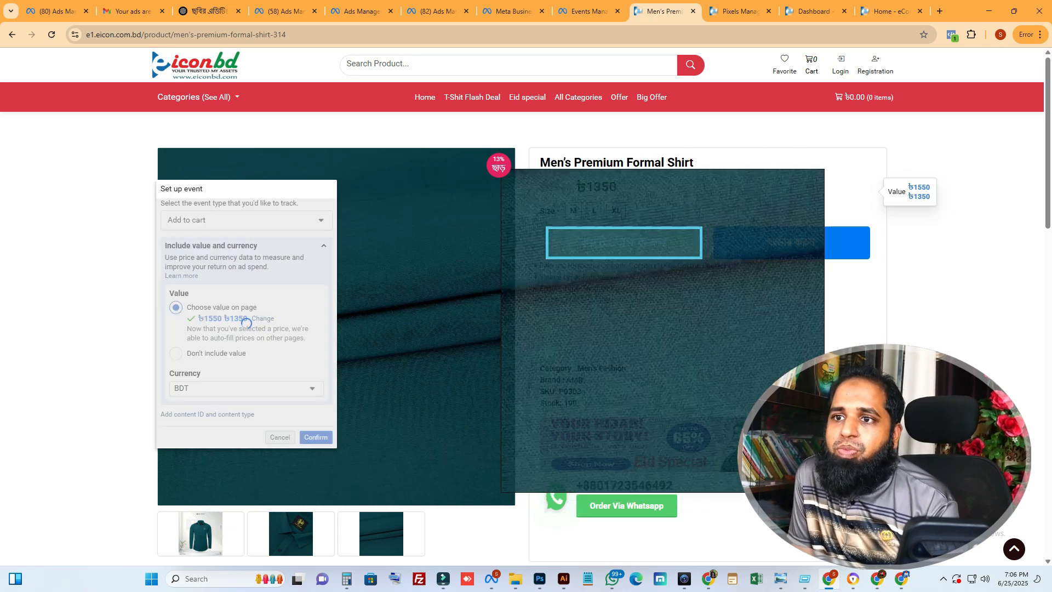
click(286, 221)
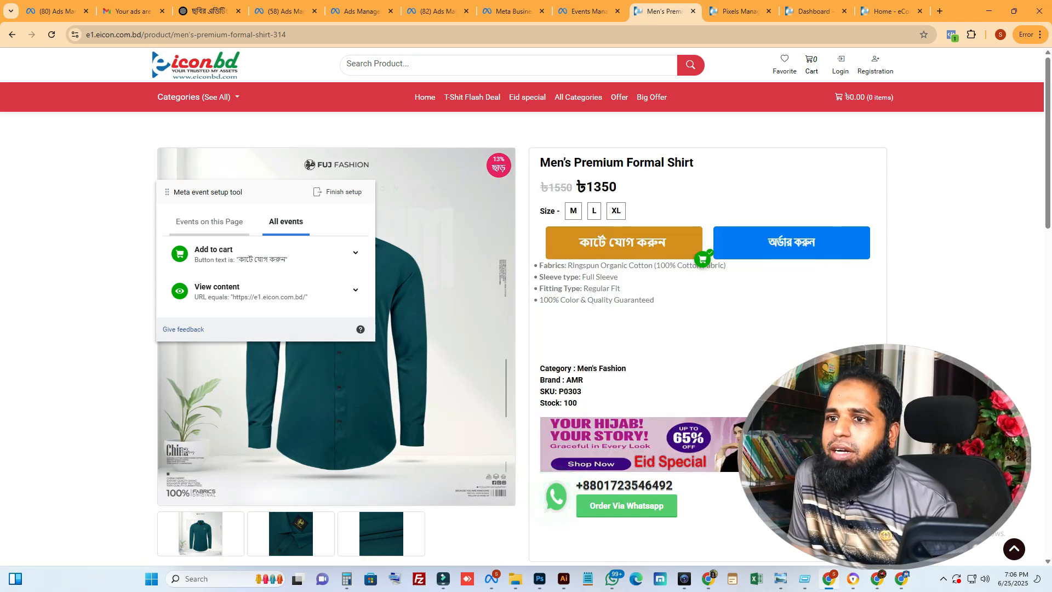
click(209, 221)
Track the Order Via Whatsapp button on the product page as a Contact event
click(201, 287)
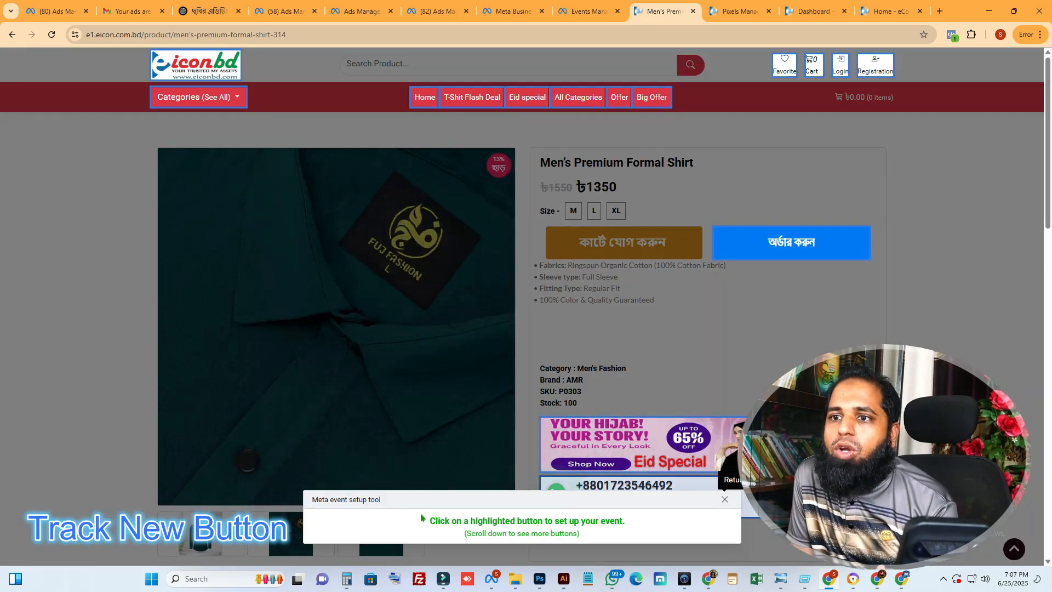
click(557, 487)
scroll(556, 487, down, 4)
click(246, 220)
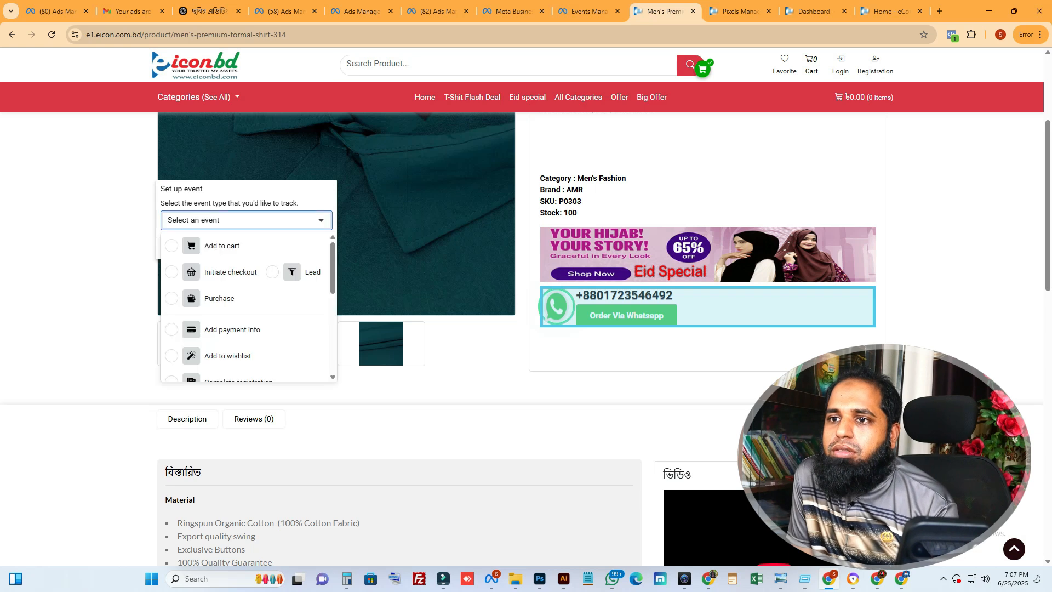
scroll(246, 307, down, 5)
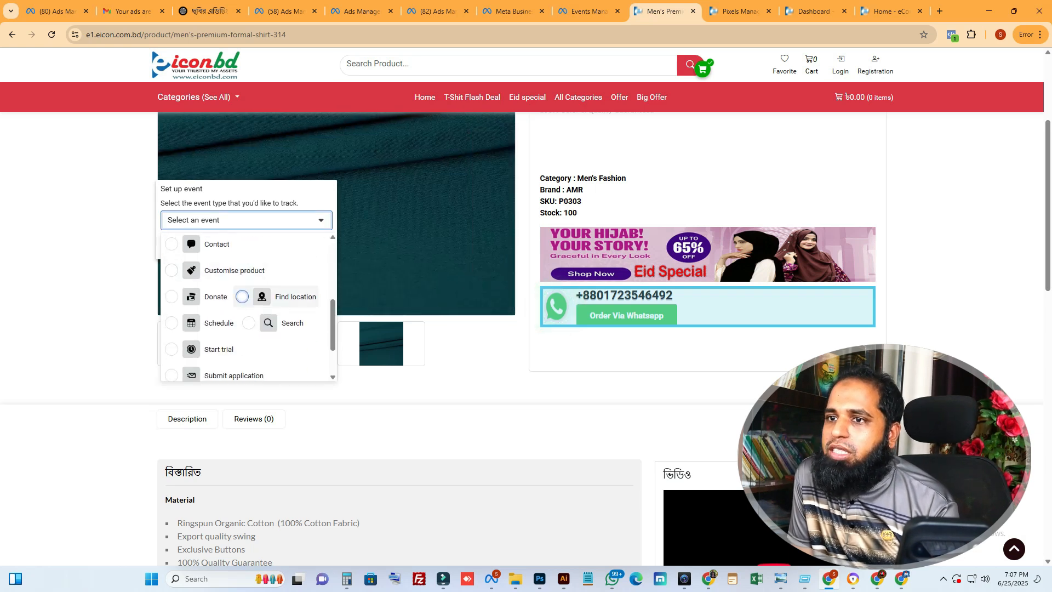
scroll(172, 316, up, 5)
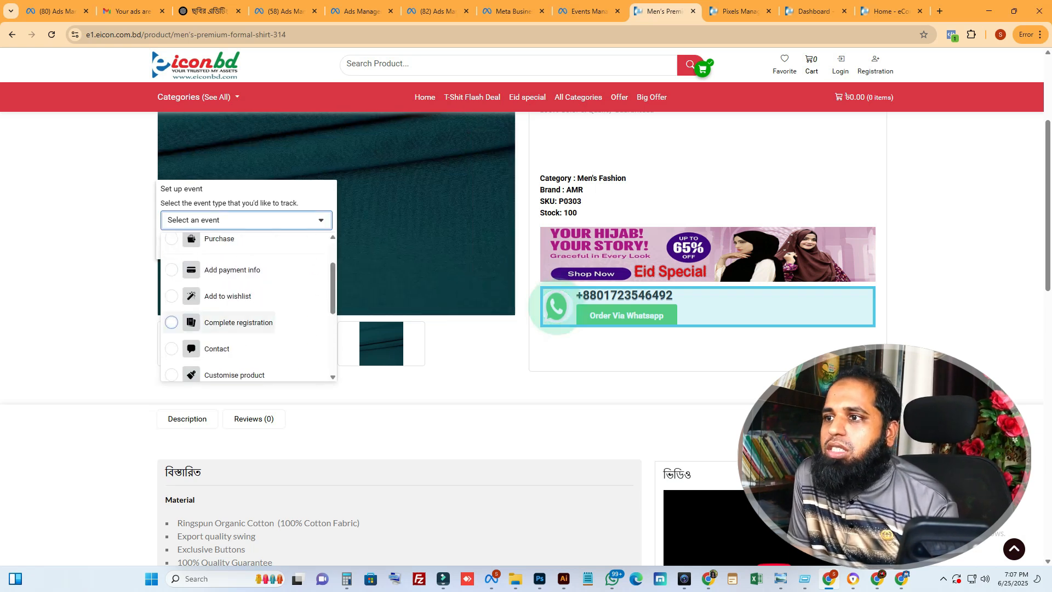
click(171, 349)
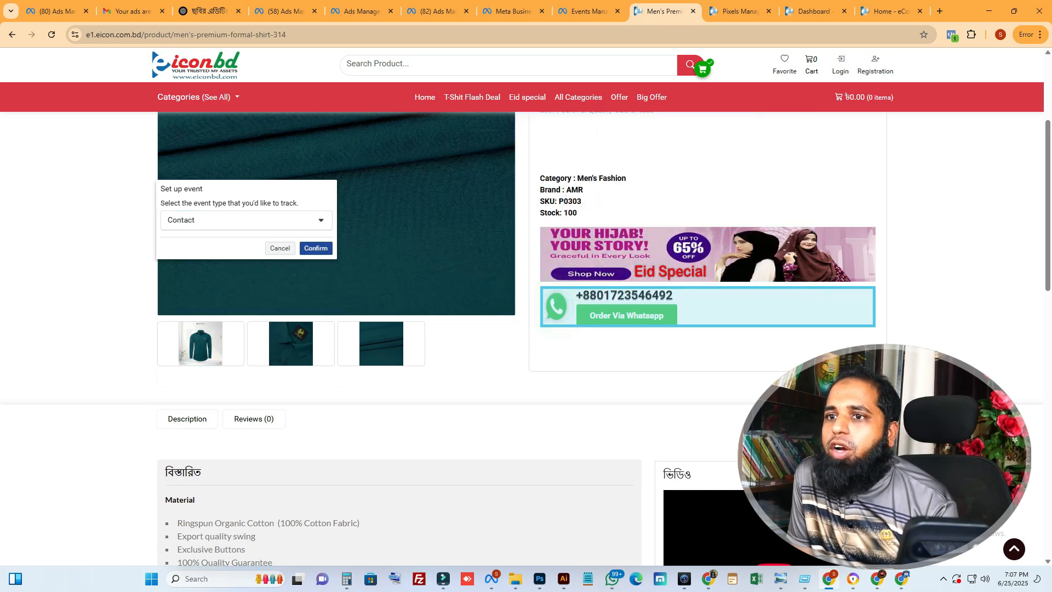
click(316, 247)
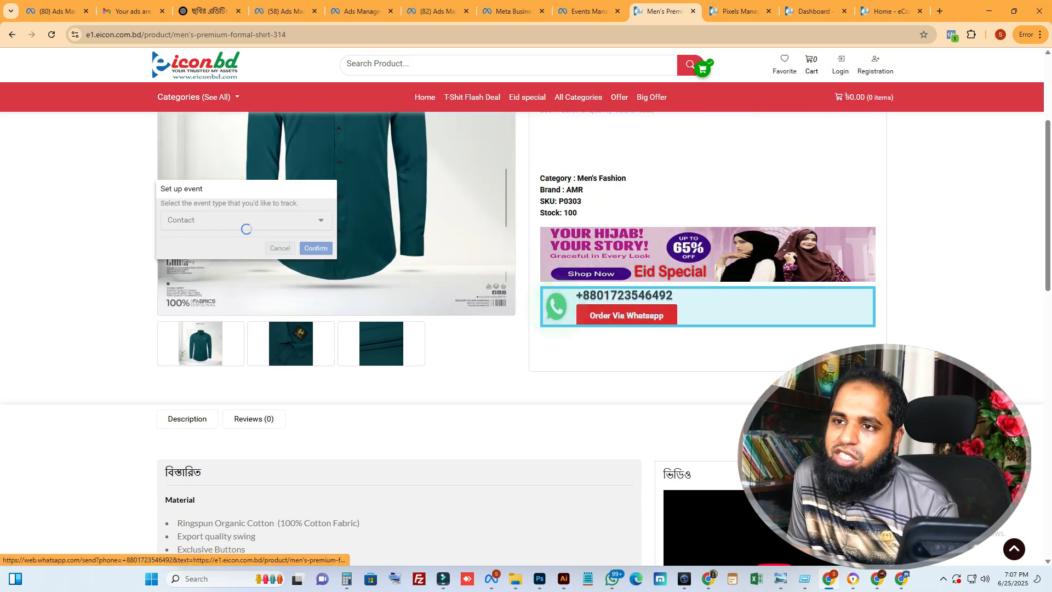
Order the shirt in size XL with the অর্ডার করুন button to reach the checkout page
scroll(626, 315, up, 3)
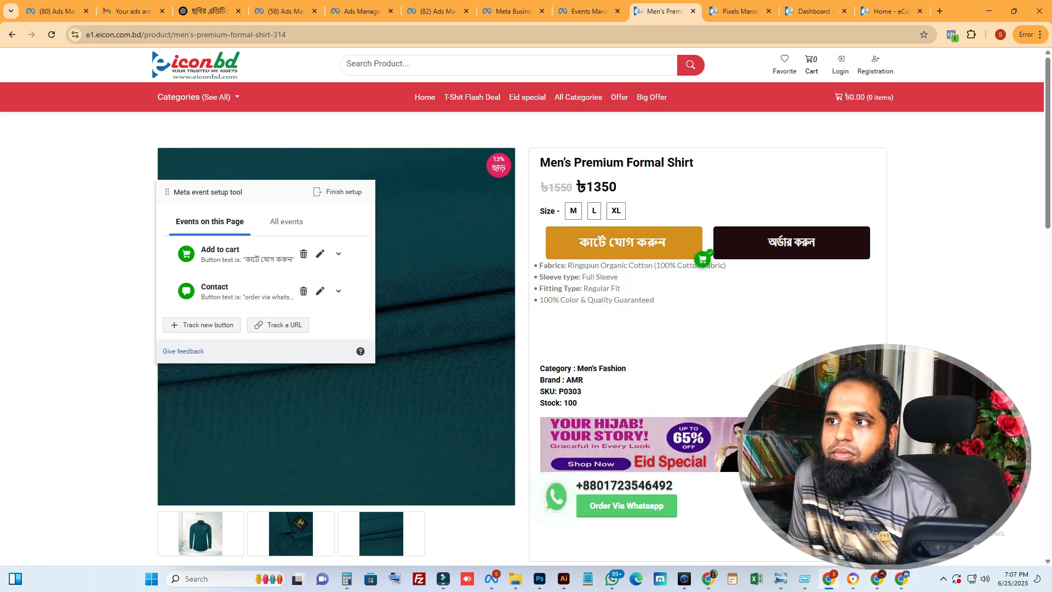
click(791, 242)
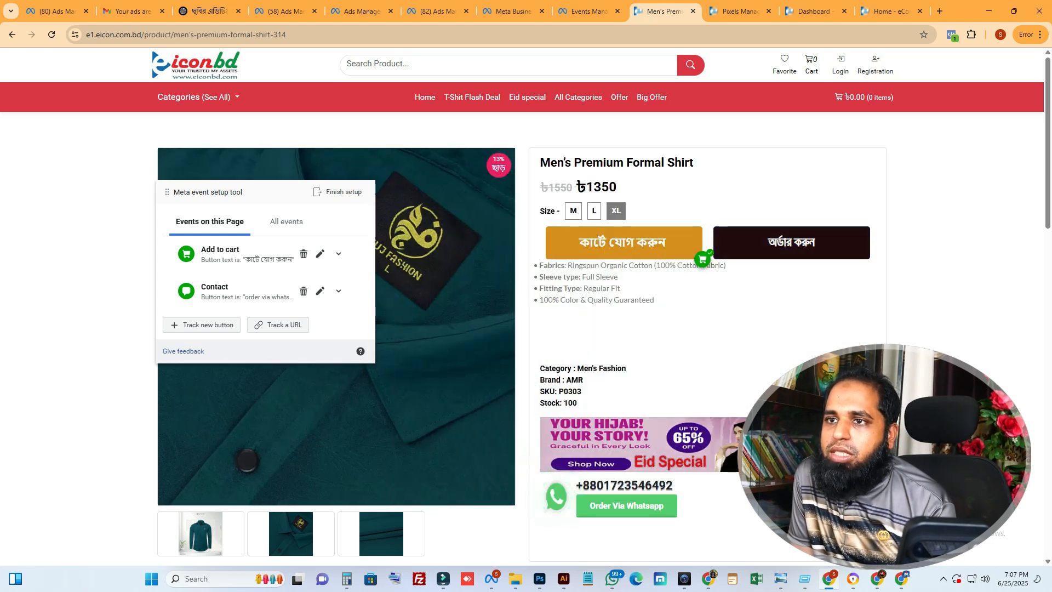
click(791, 242)
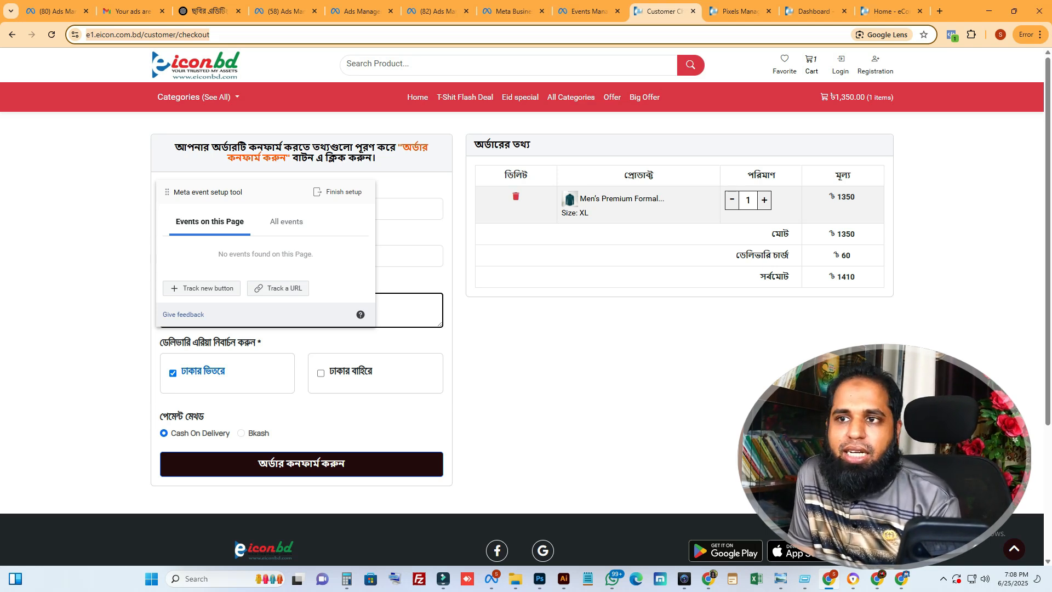
Track the checkout page's URL as a new event of the Initiate checkout type
click(236, 35)
drag(236, 35, 86, 35)
click(277, 288)
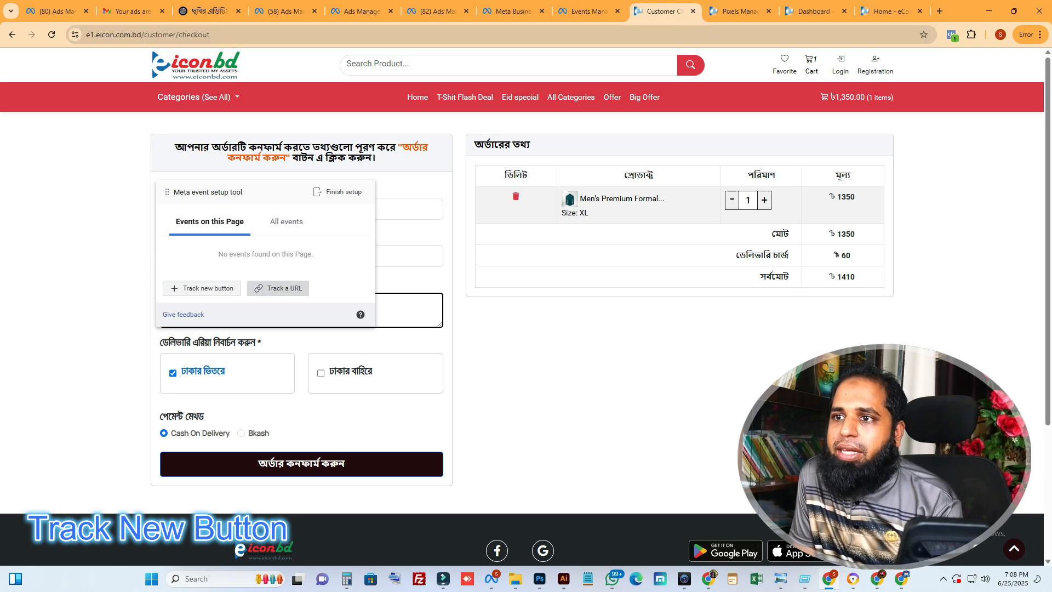
click(255, 221)
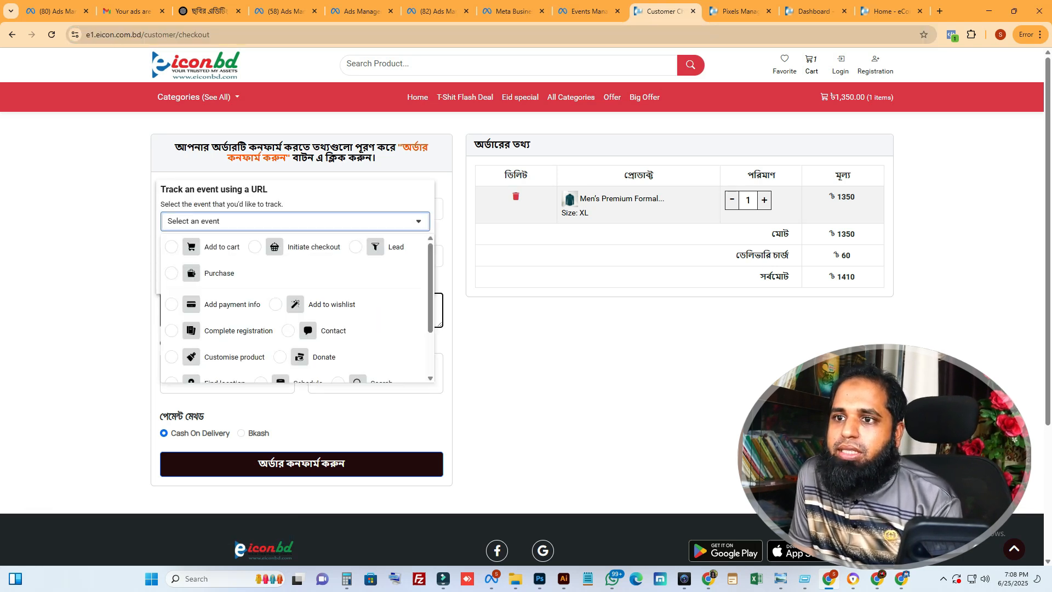
click(299, 247)
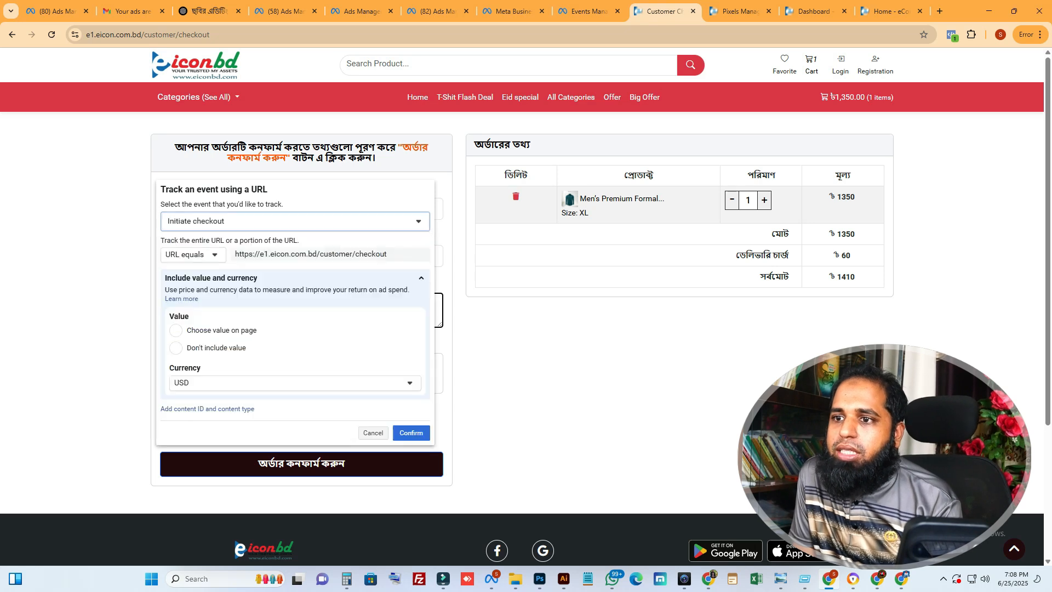
Set the Initiate checkout event's currency to BDT and its value to the on-page grand total, confirm it, and review all events
click(296, 382)
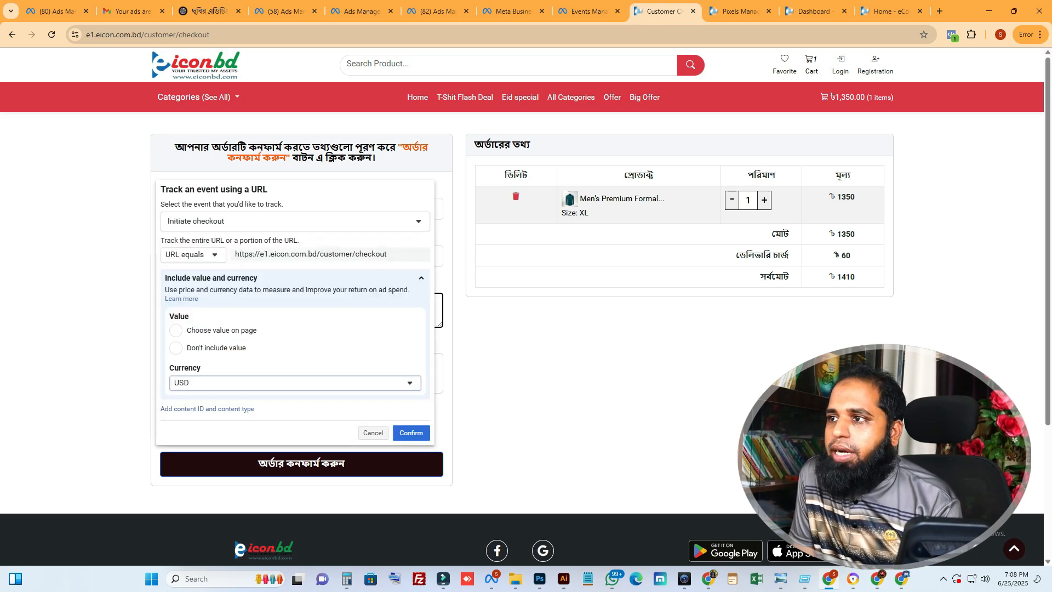
click(299, 402)
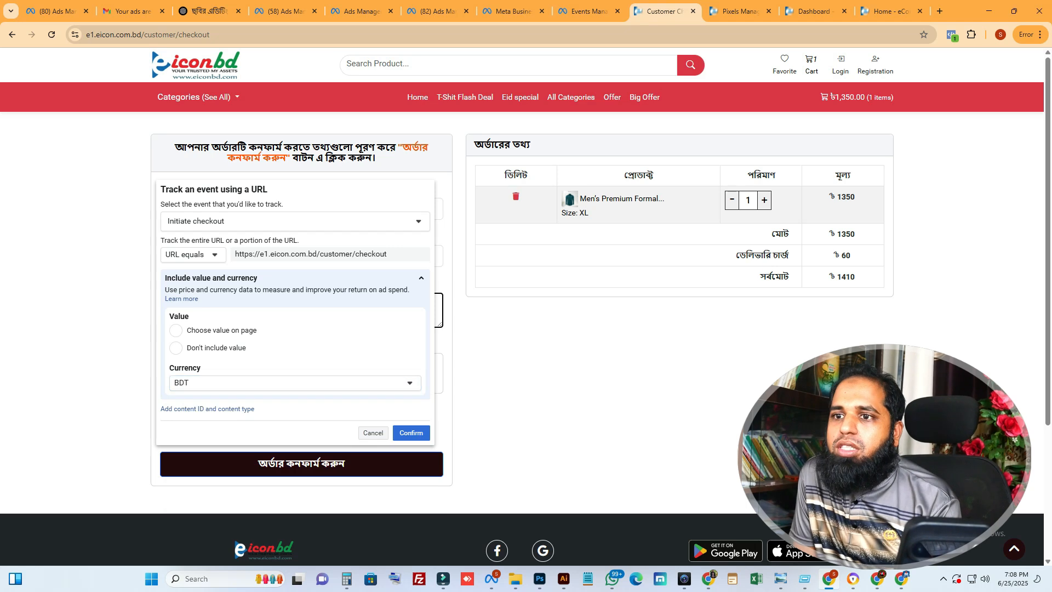
click(176, 330)
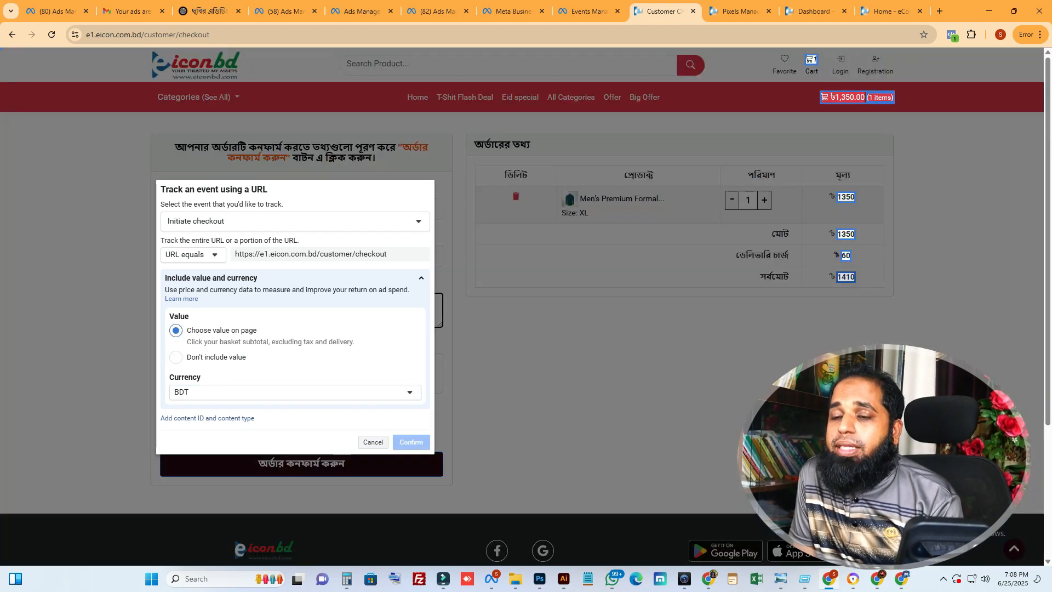
click(845, 277)
click(411, 461)
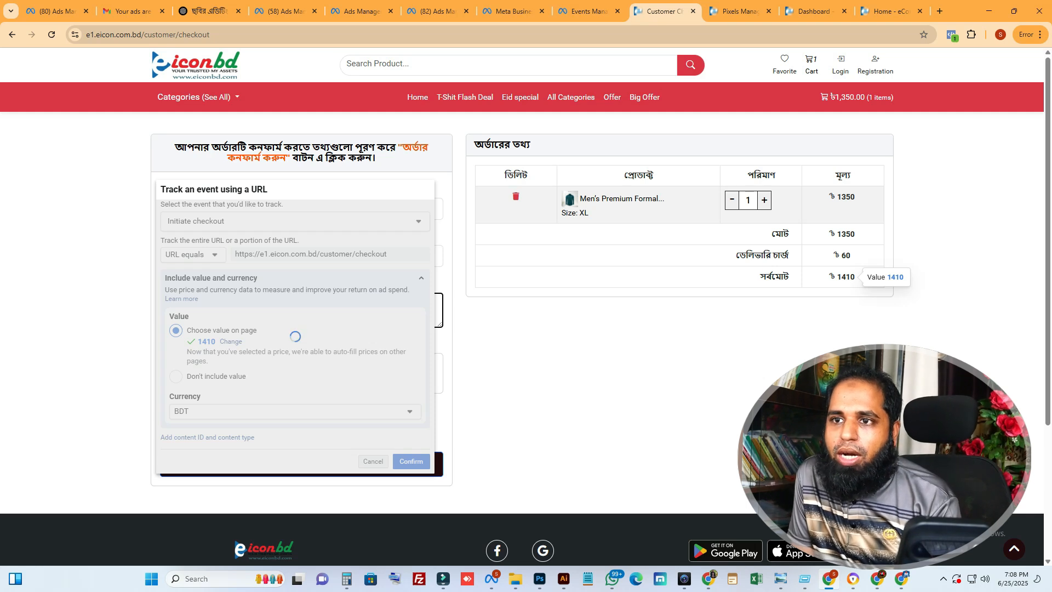
click(286, 222)
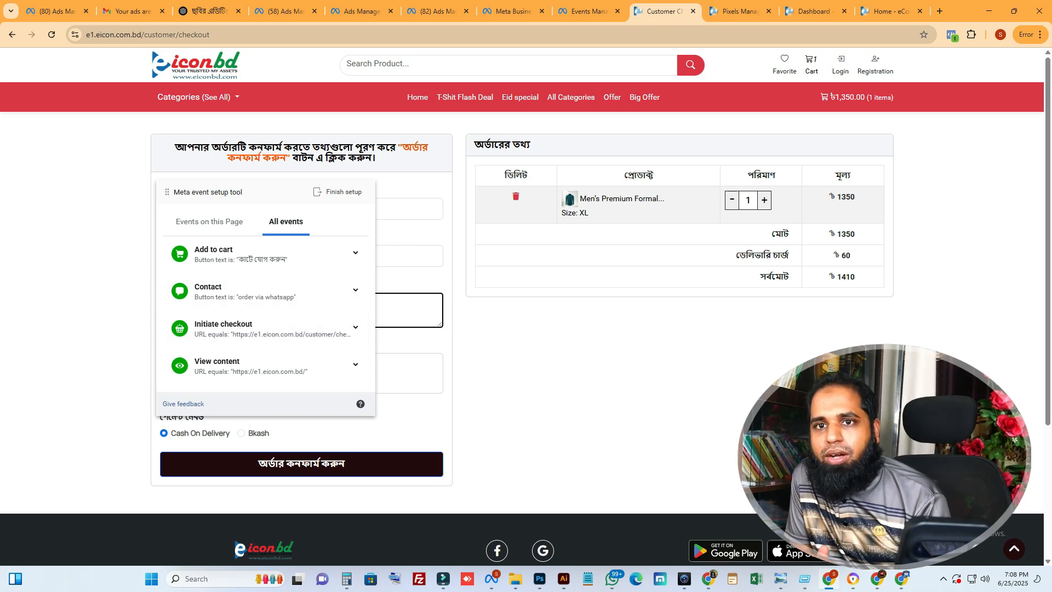
Move the event setup tool off the checkout form and fill in the customer's name and phone number
drag(231, 193, 663, 200)
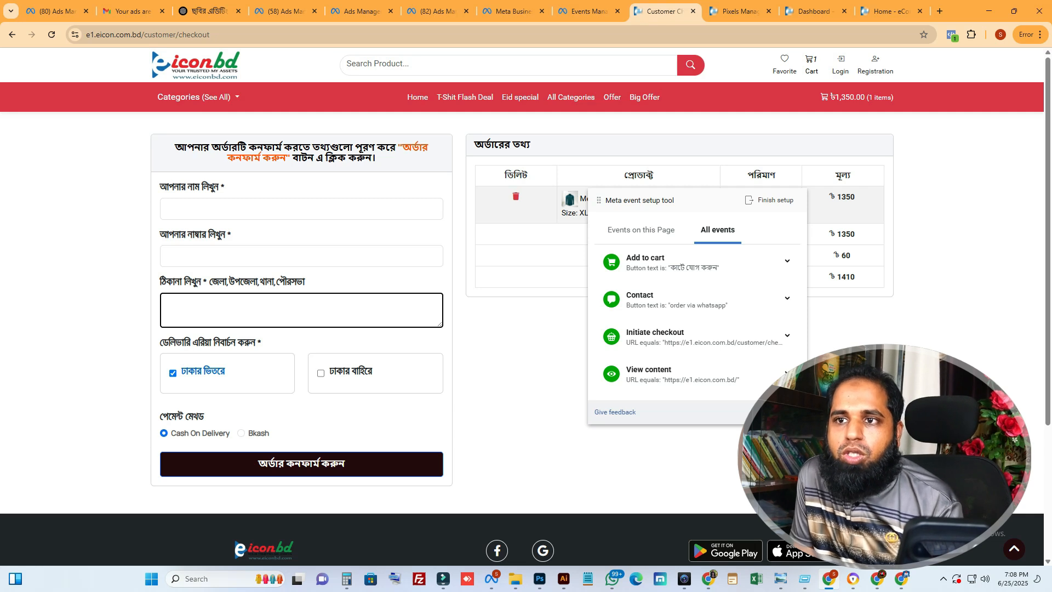
click(236, 209)
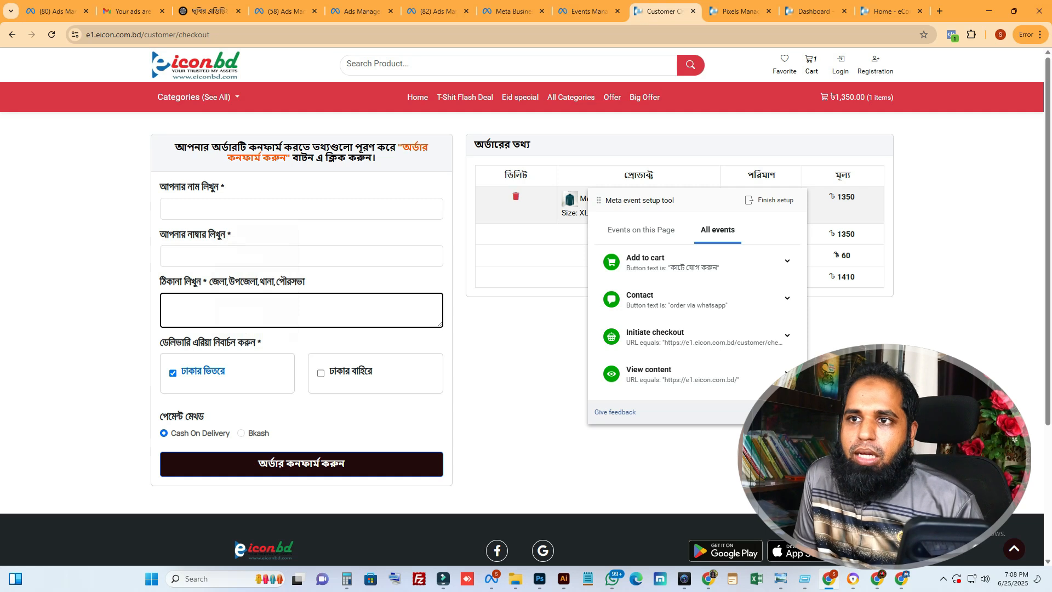
click(241, 209)
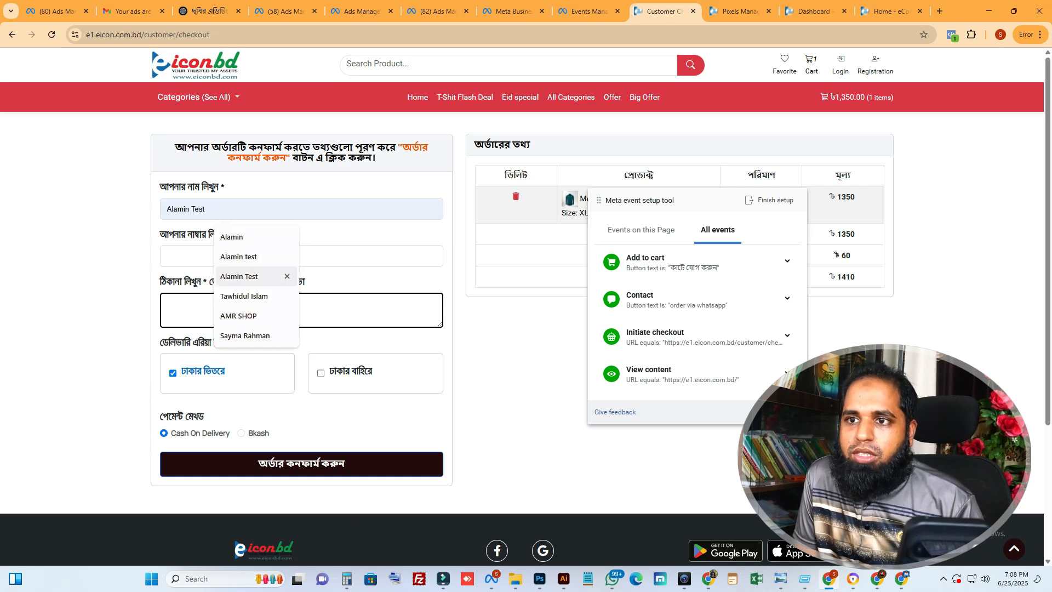
click(241, 236)
click(241, 256)
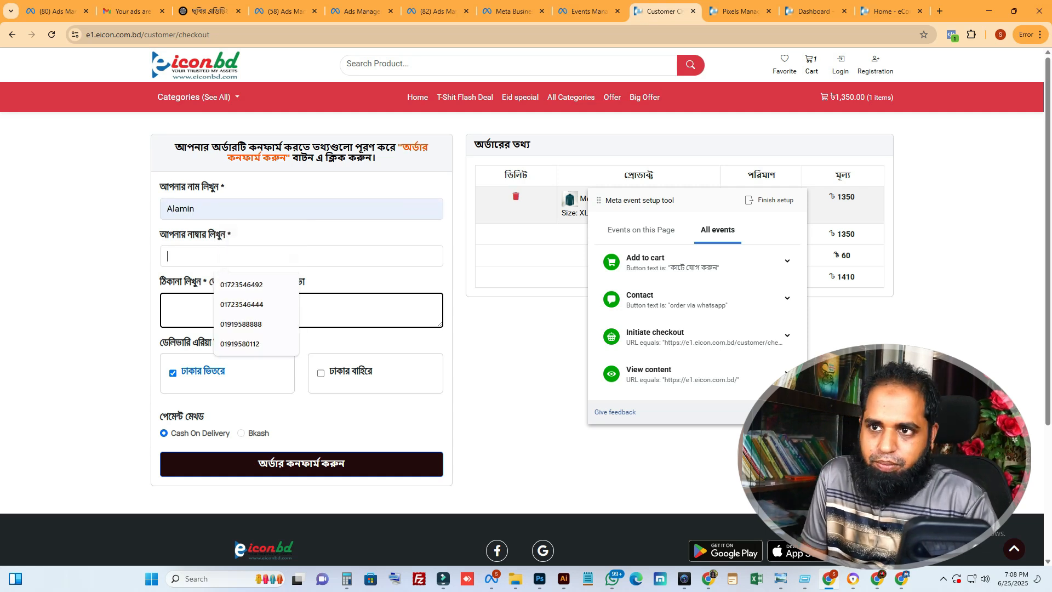
click(241, 284)
click(241, 310)
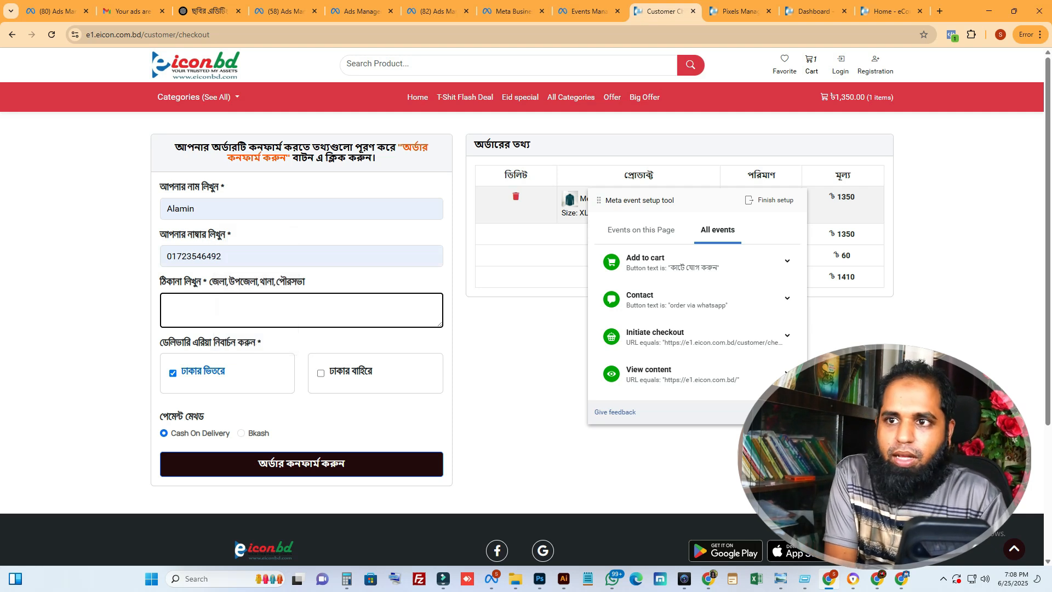
Enter the customer's delivery address in the checkout form
text(W)
key(BackSpace)
text(Dhaka 108)
key(ctrl+a)
text(1)
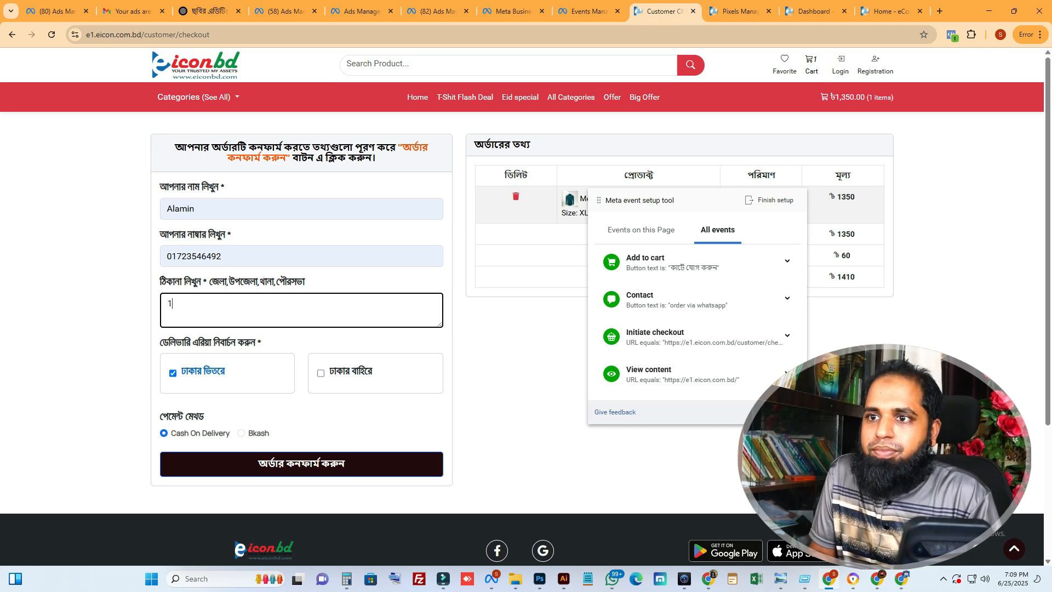
key(BackSpace)
text(Dhaka 1215)
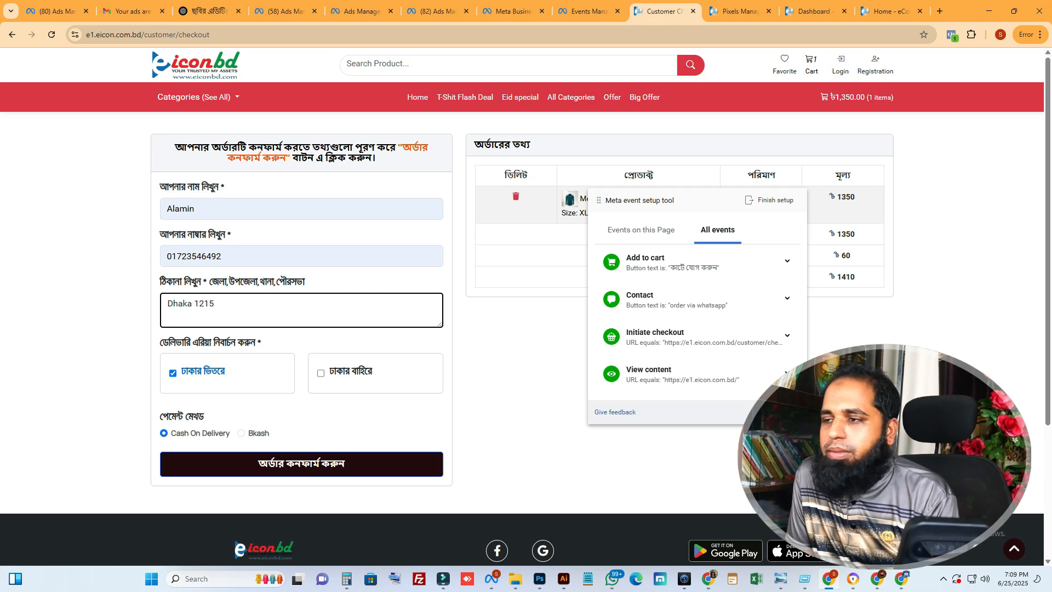
Choose ঢাকার ভিতরে as the delivery area and confirm the order
click(350, 371)
click(202, 372)
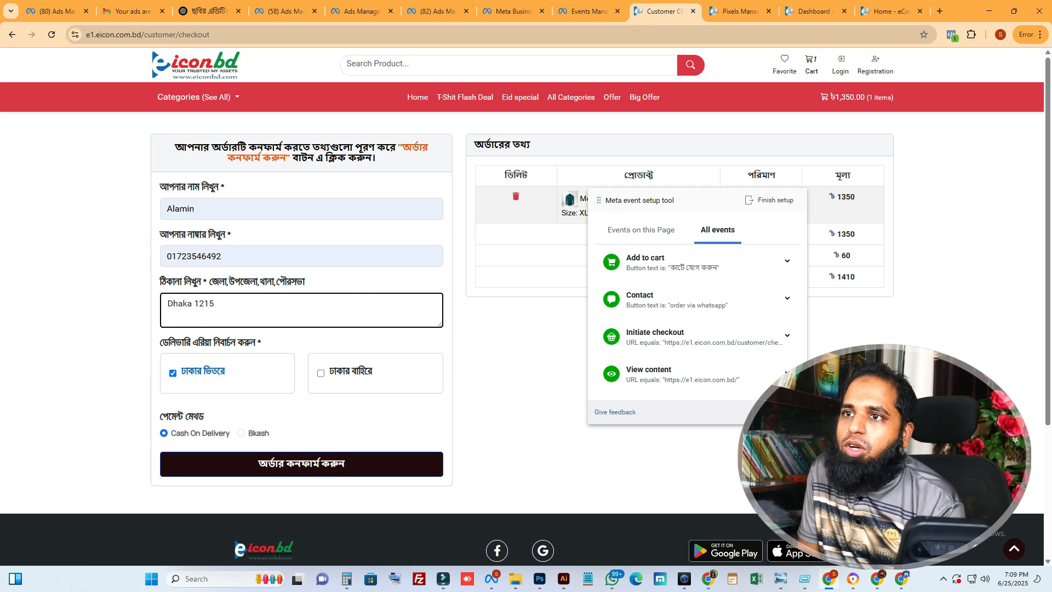
click(301, 463)
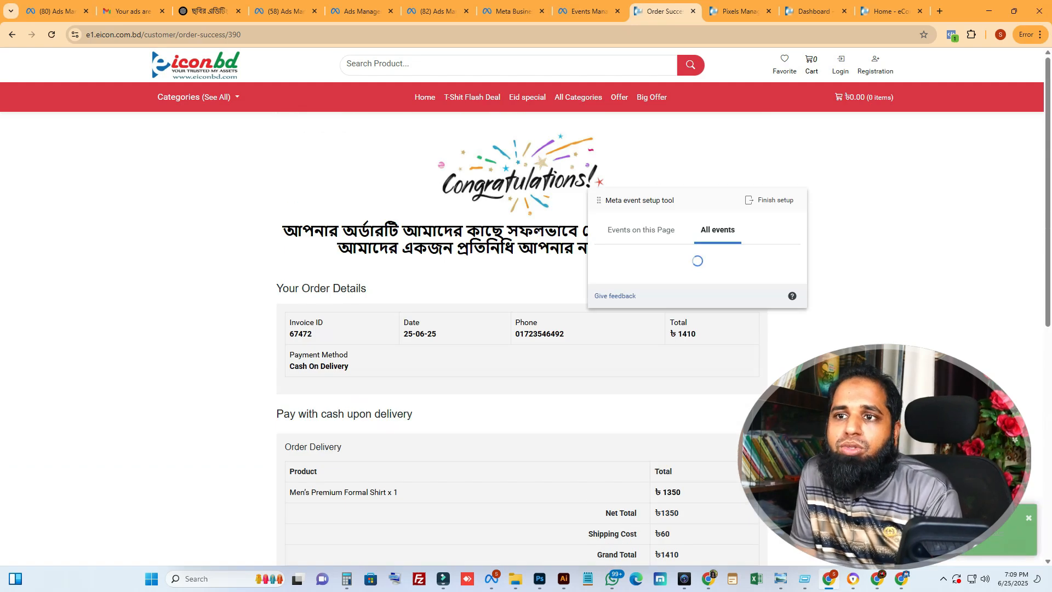
Move the event setup tool off the order message and track the order-success page's URL as a Purchase event
drag(659, 201, 121, 208)
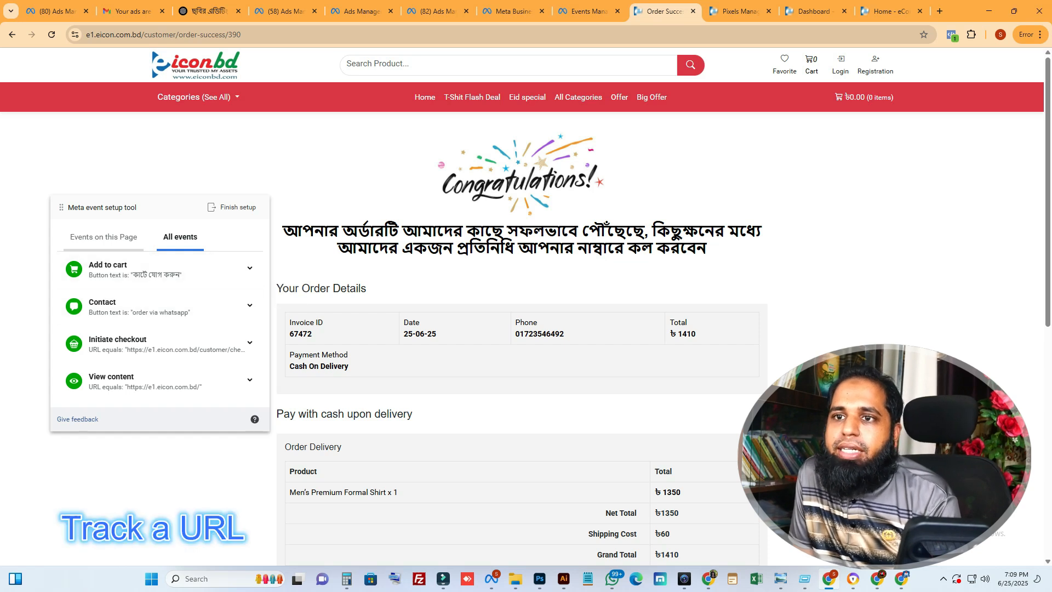
click(103, 237)
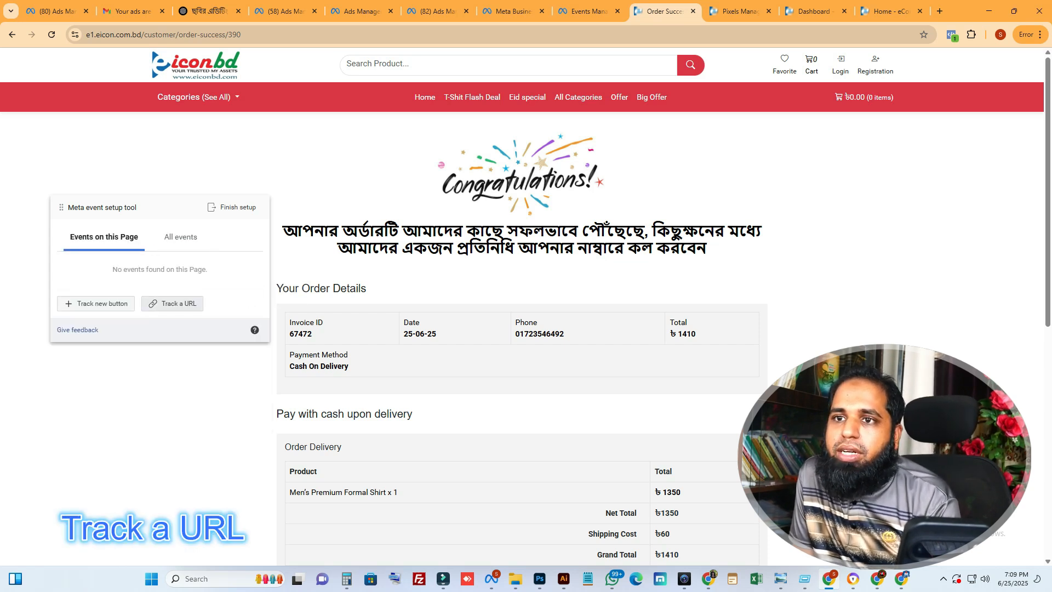
click(172, 304)
click(85, 269)
click(142, 236)
click(66, 288)
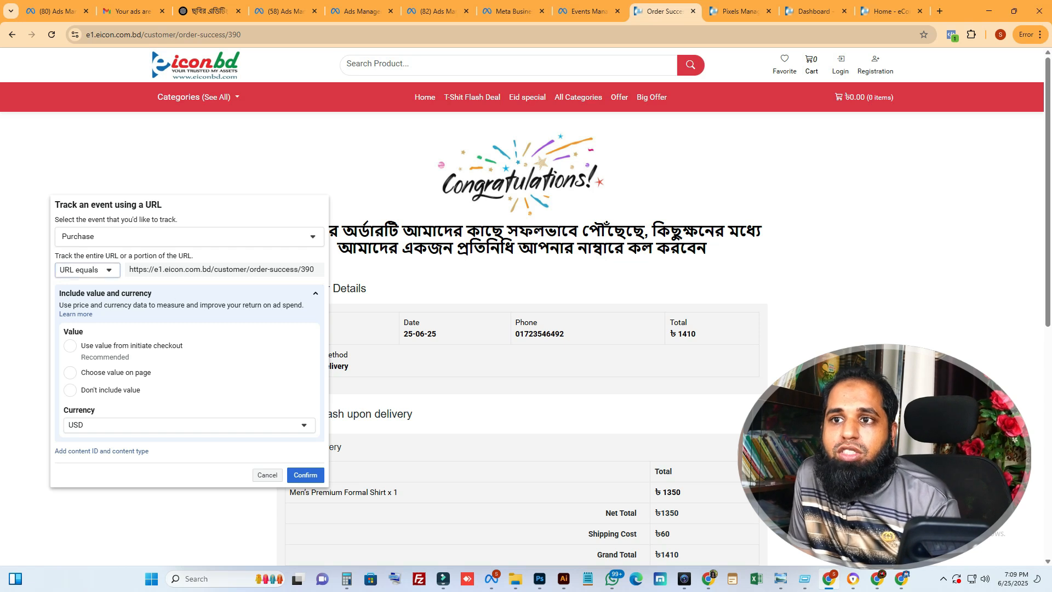
click(88, 270)
click(129, 291)
double_click(175, 283)
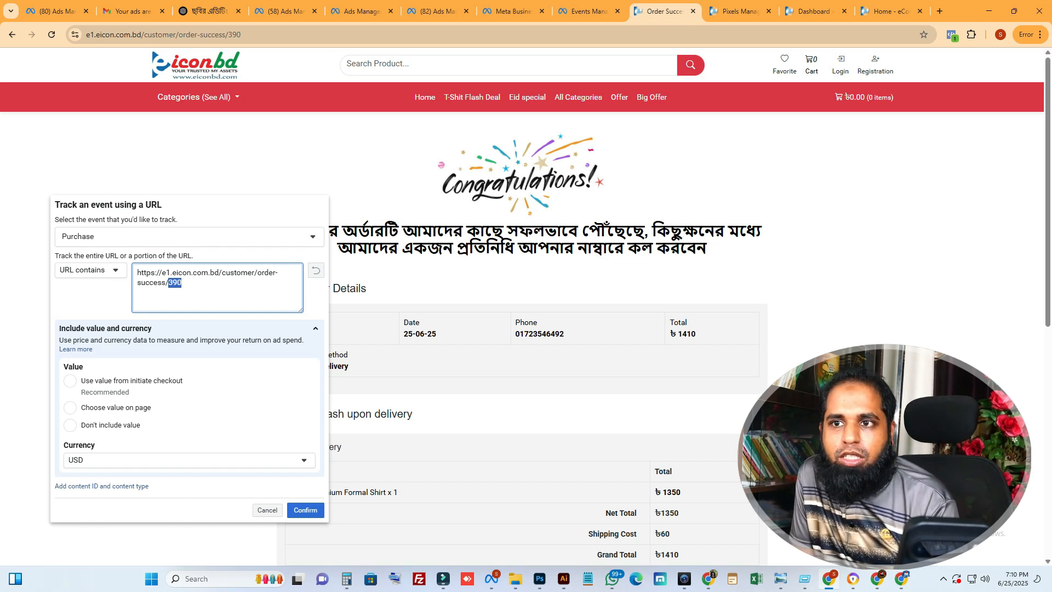
key(BackSpace)
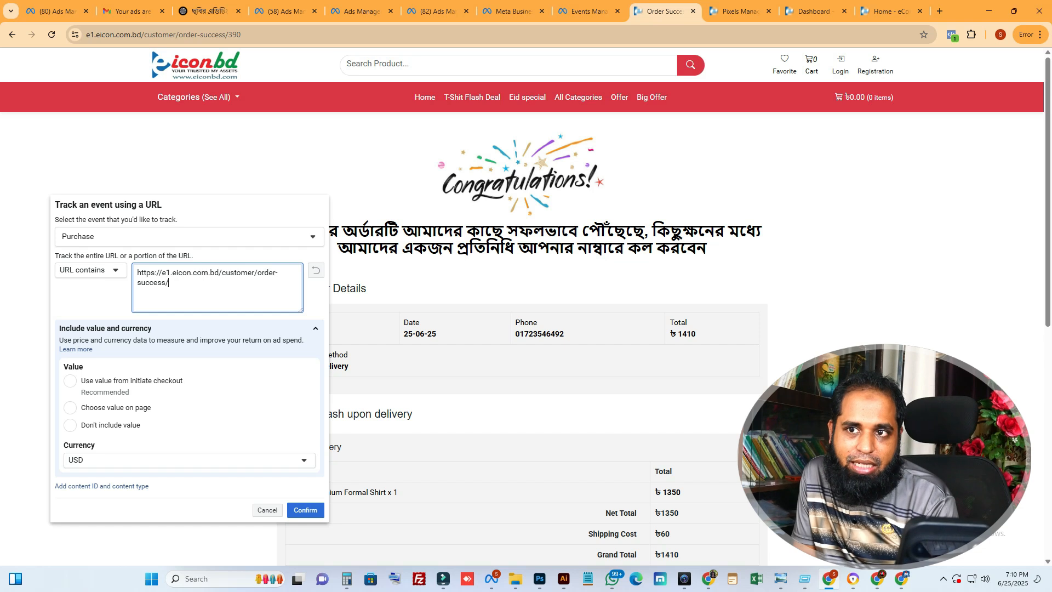
key(ctrl+a)
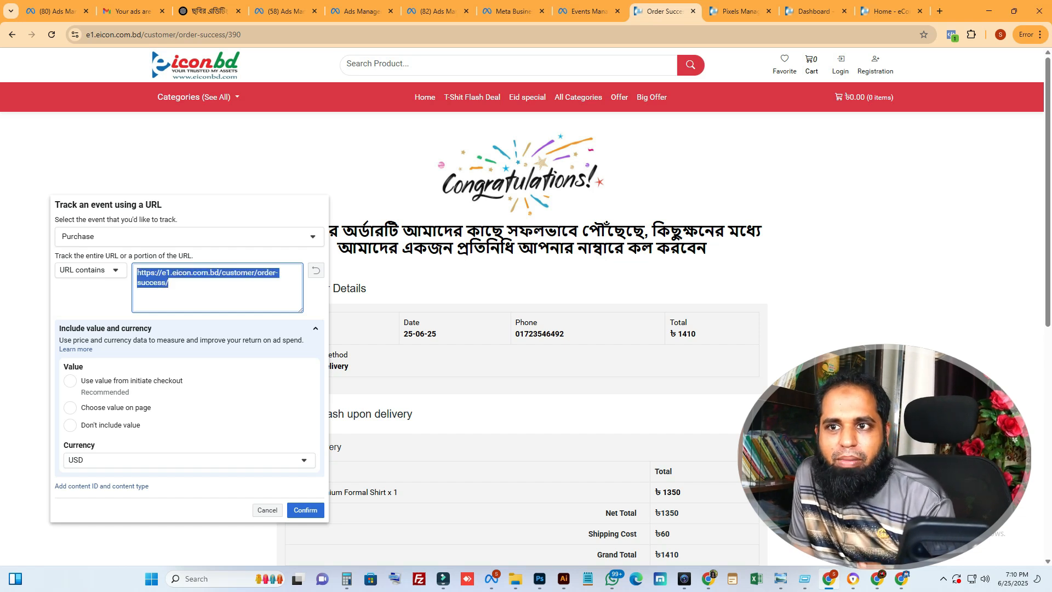
click(169, 283)
key(ctrl+a)
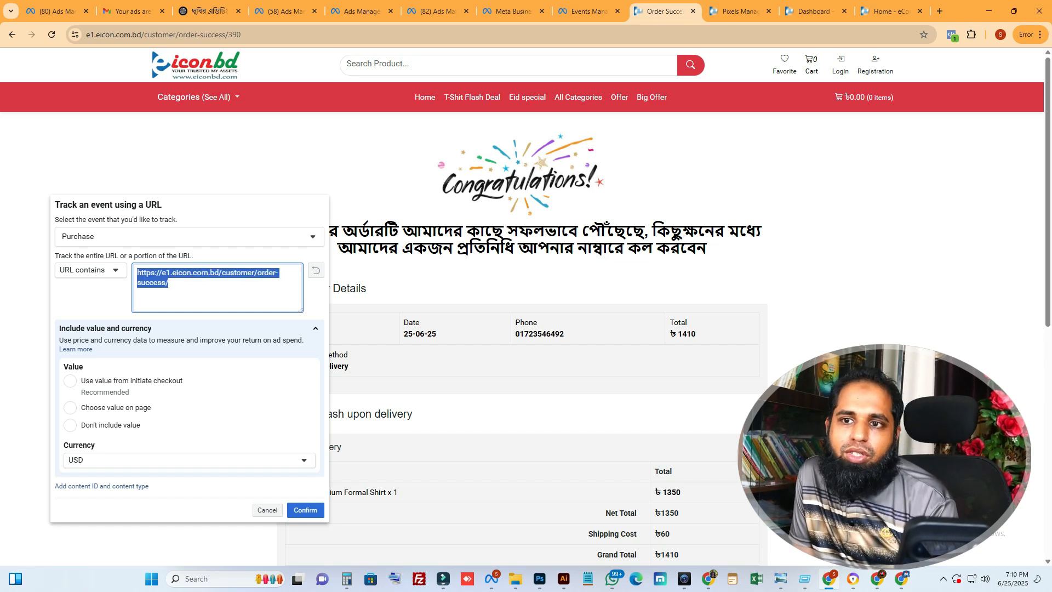
click(169, 283)
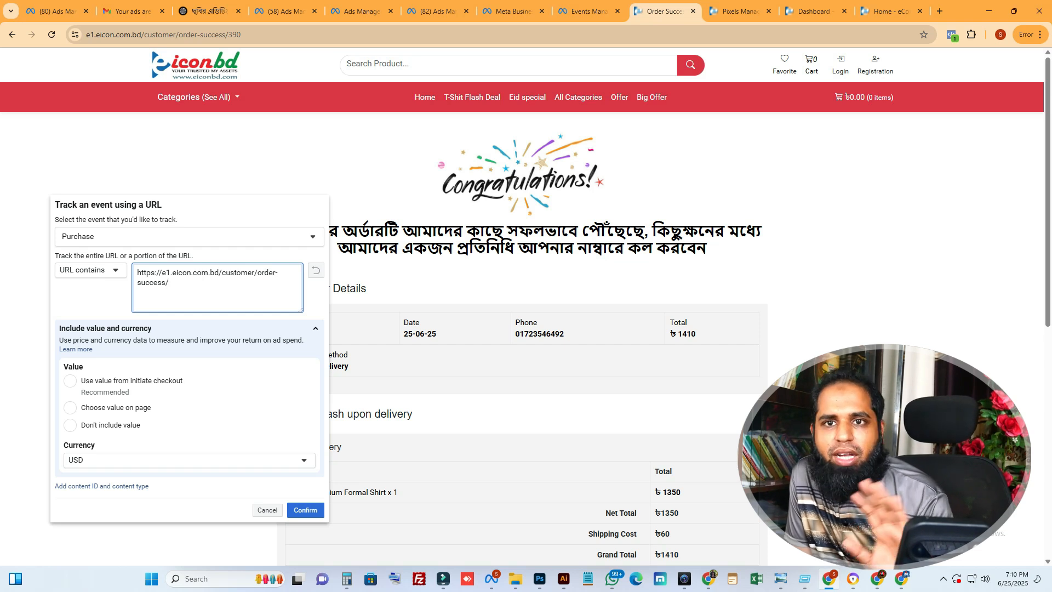
Use the value from initiate checkout for the Purchase event, set its currency to BDT, and confirm it
drag(669, 334, 696, 334)
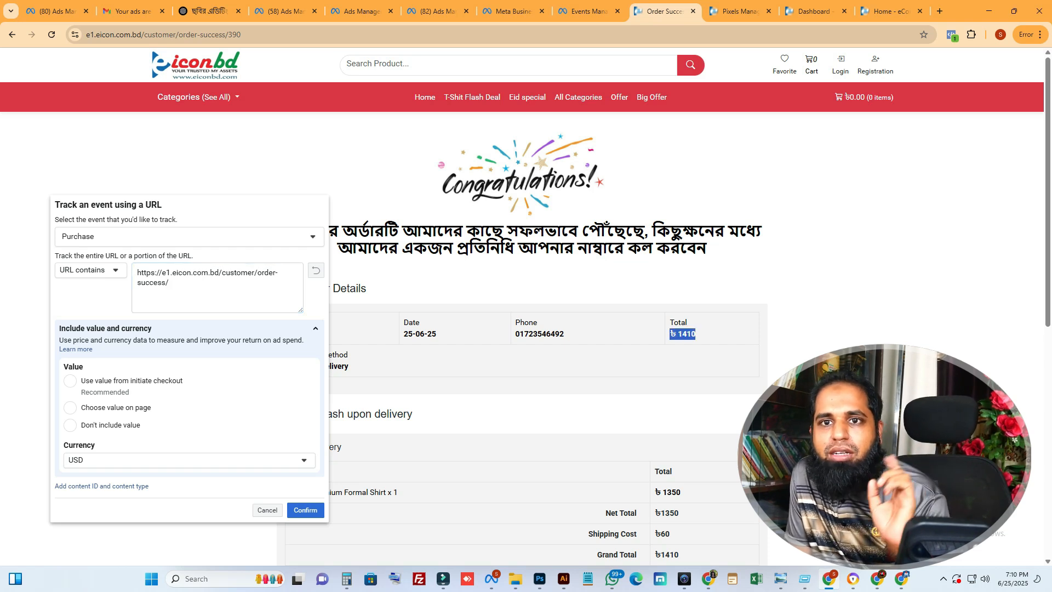
click(70, 381)
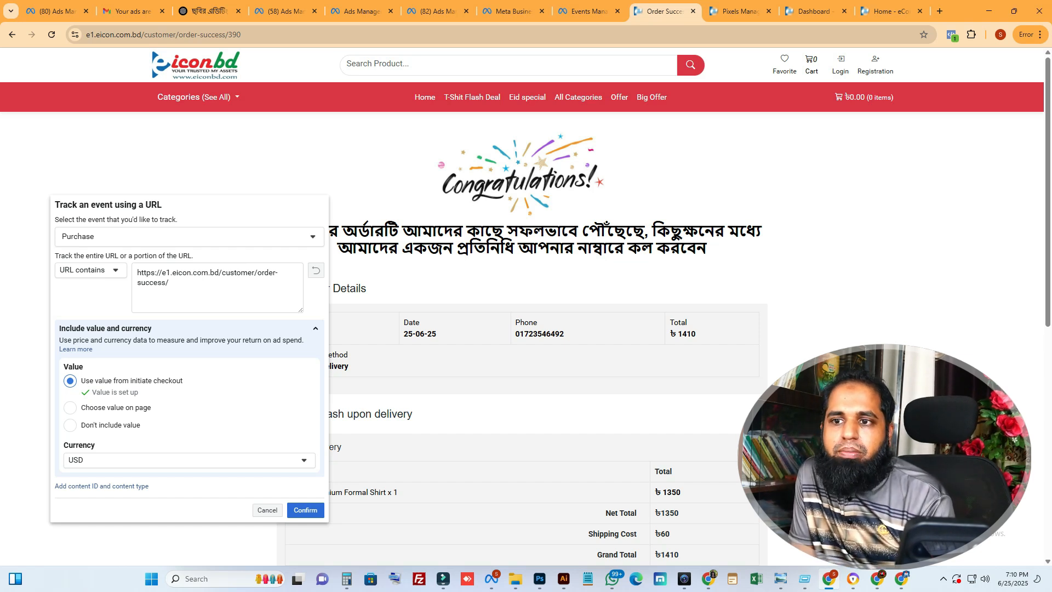
click(187, 460)
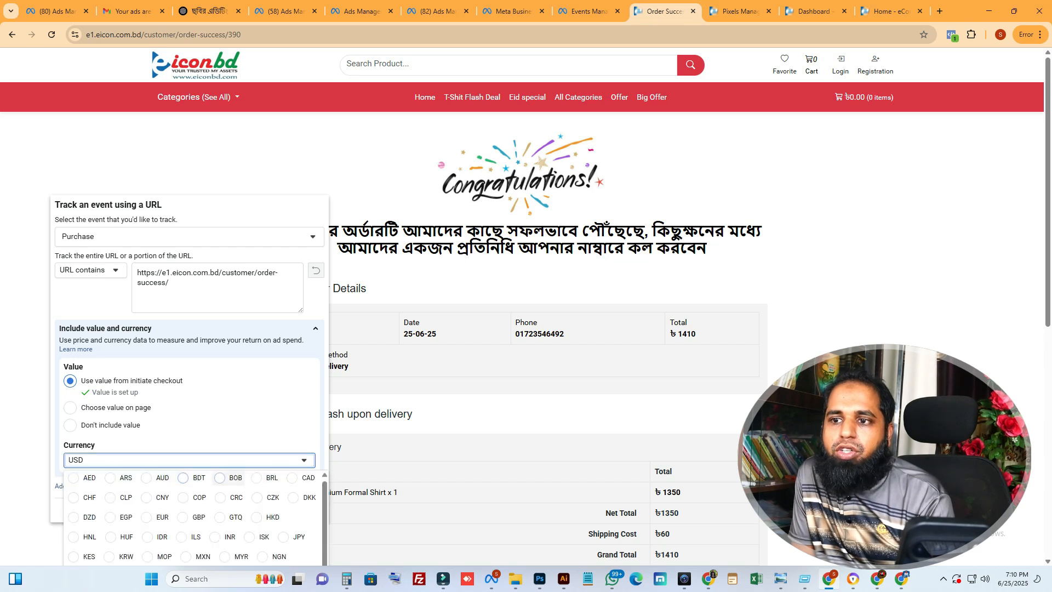
click(183, 480)
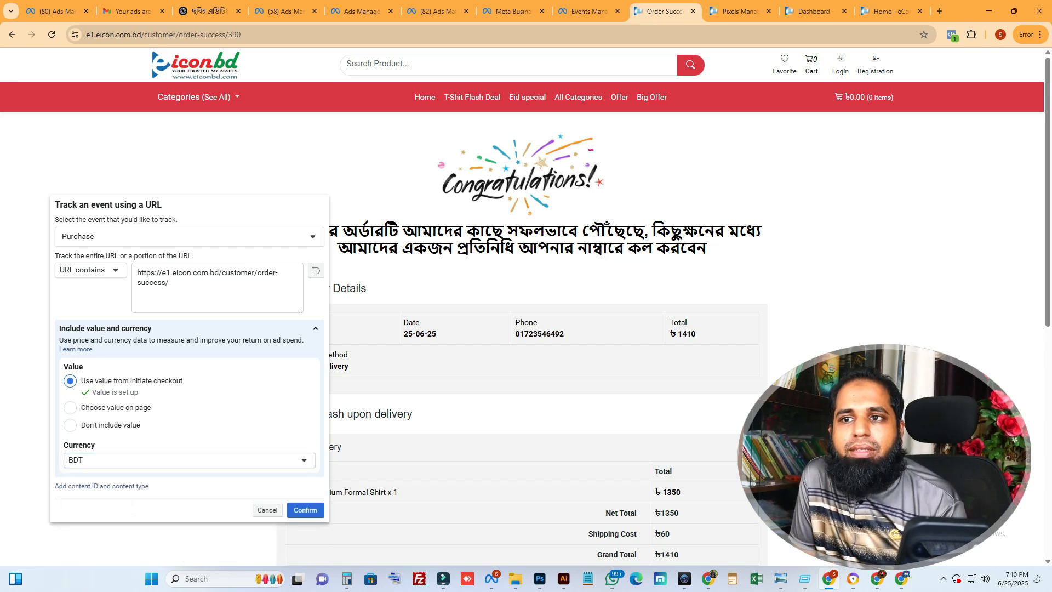
click(305, 510)
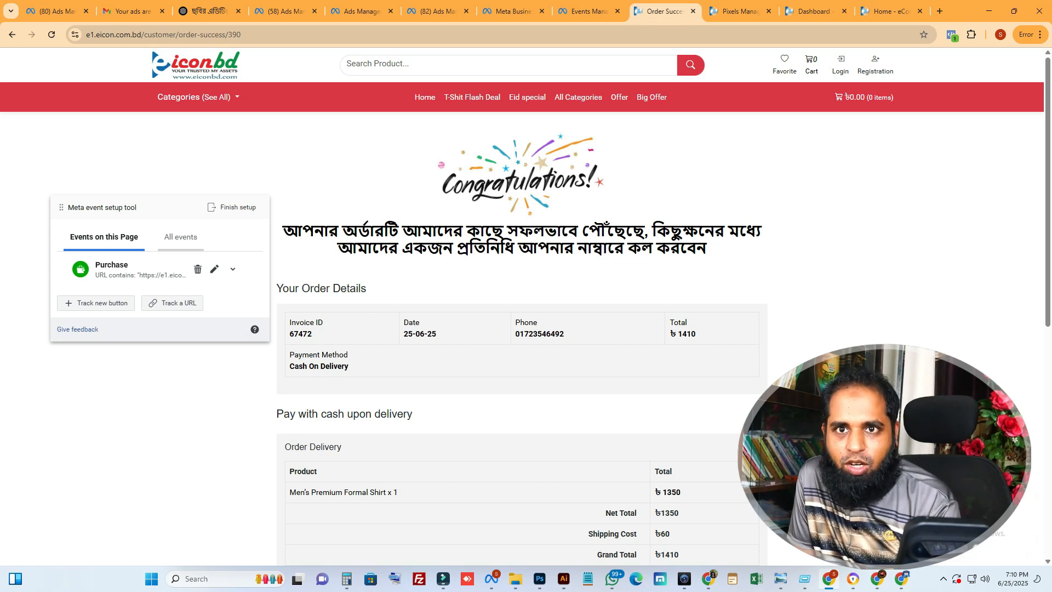
Review all events in the Meta event setup tool and finish the event setup
click(181, 237)
scroll(163, 334, down, 1)
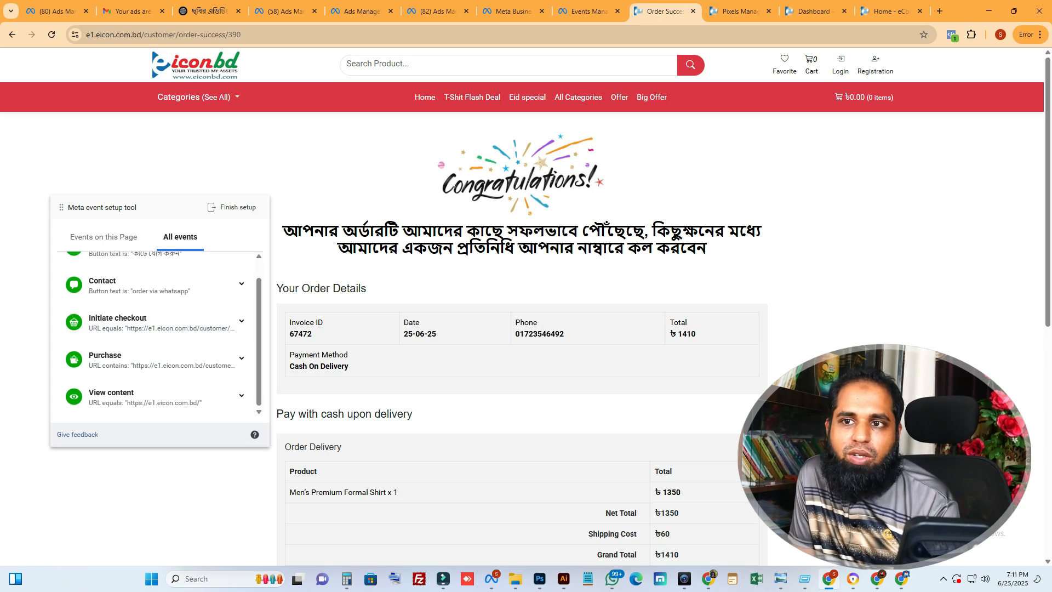
scroll(164, 334, up, 1)
scroll(163, 334, down, 1)
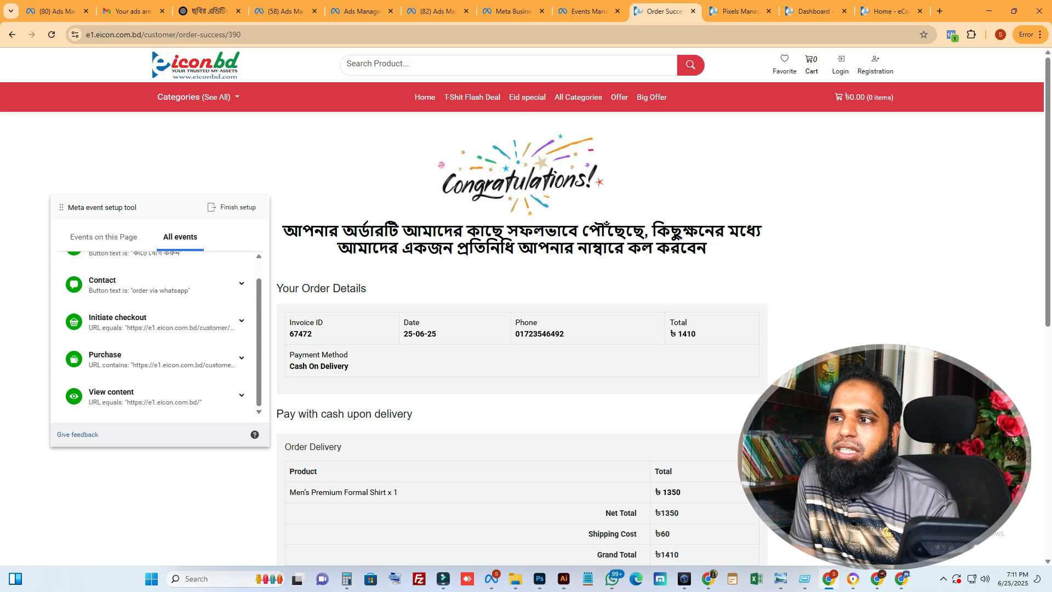
click(231, 207)
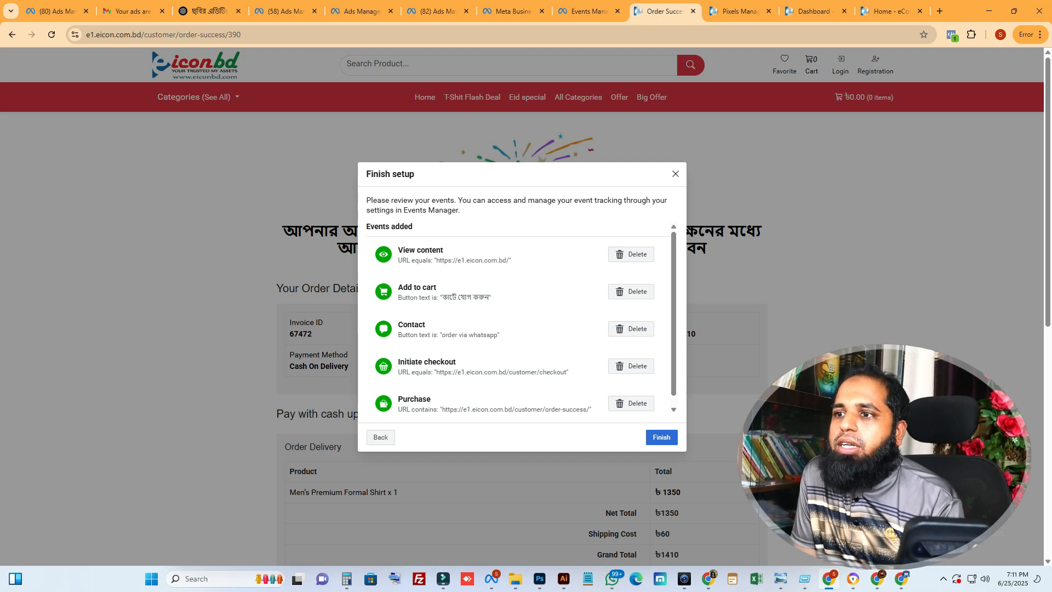
click(661, 436)
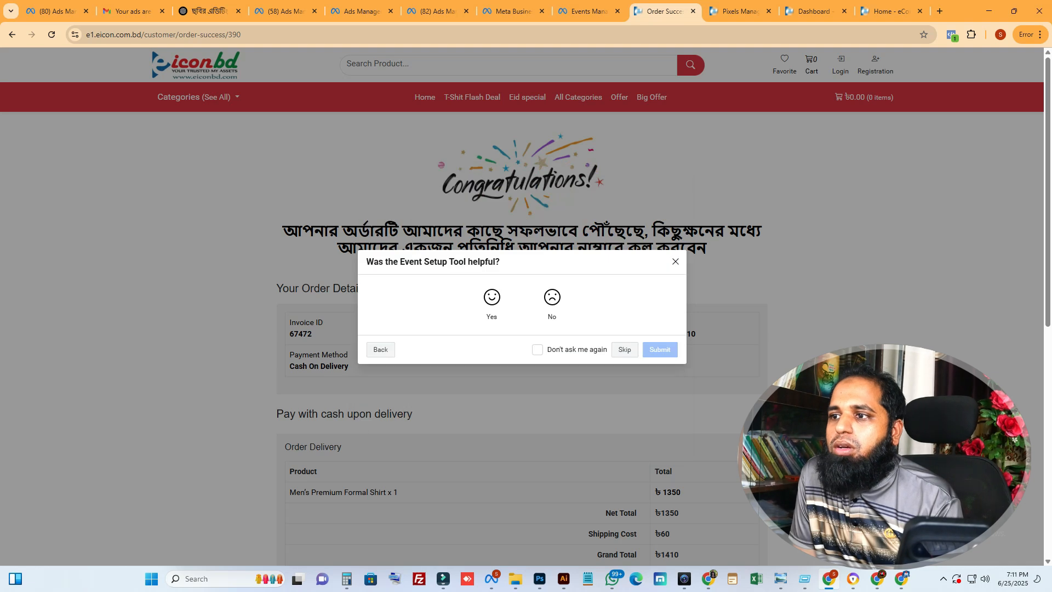
Rate the event setup tool as helpful, submit the feedback without a comment, and close the tool
click(492, 304)
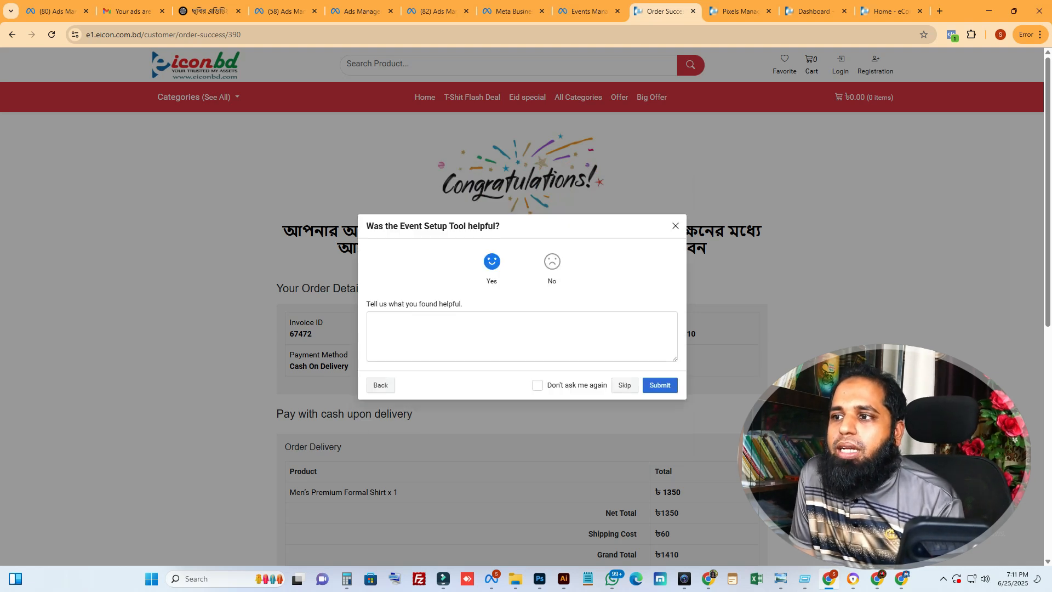
click(659, 385)
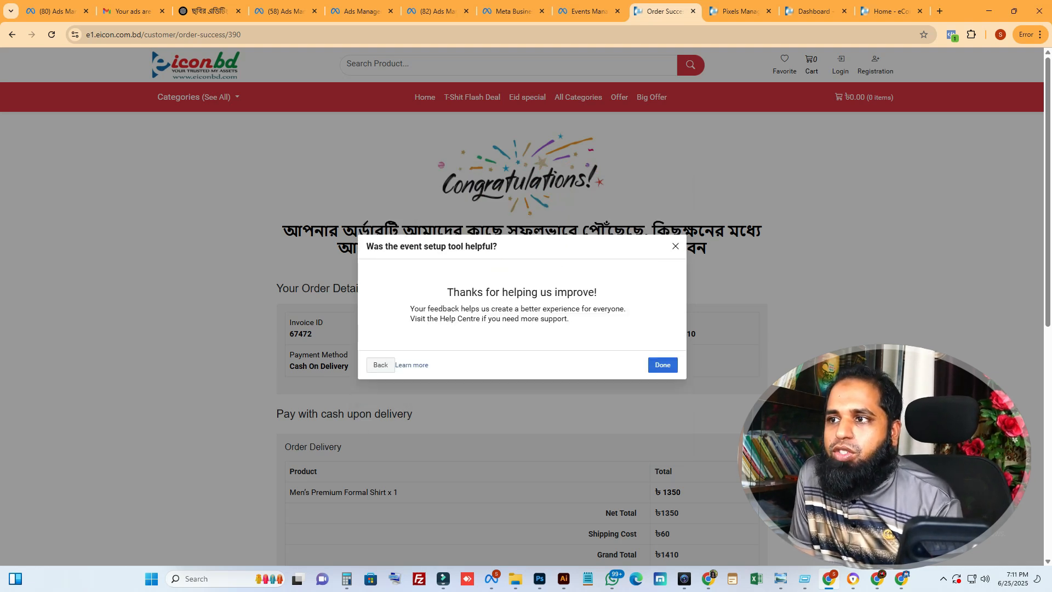
click(663, 364)
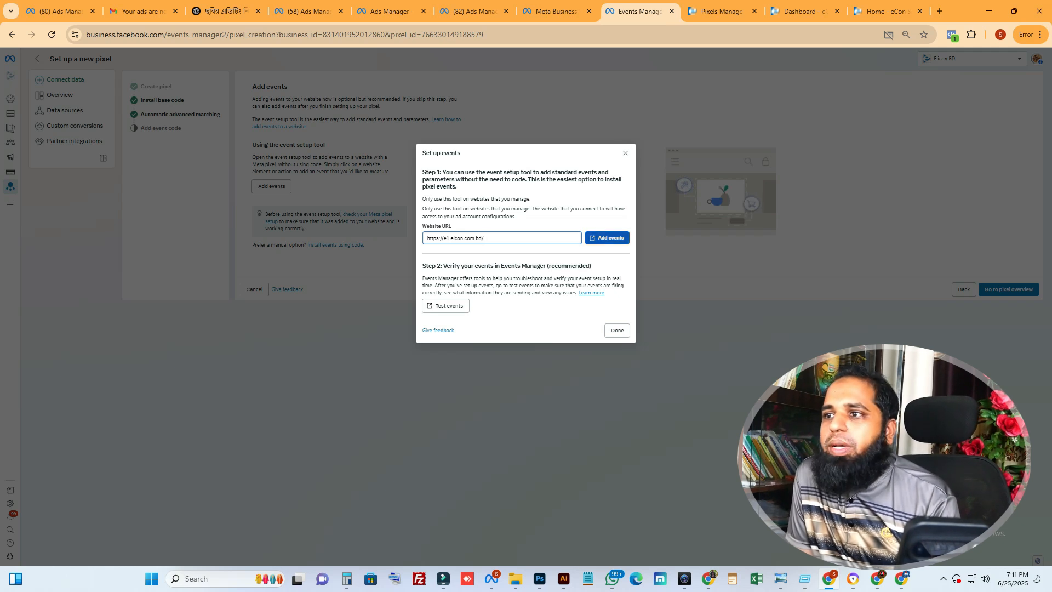
Complete the Set up events dialog in Events Manager and open the new pixel's overview
click(616, 330)
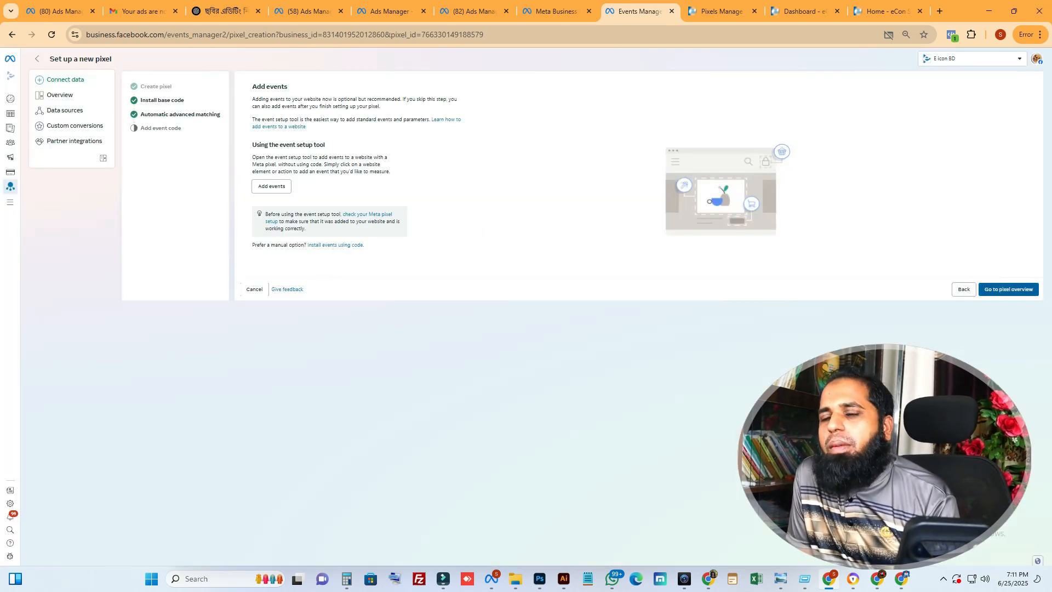
click(1007, 289)
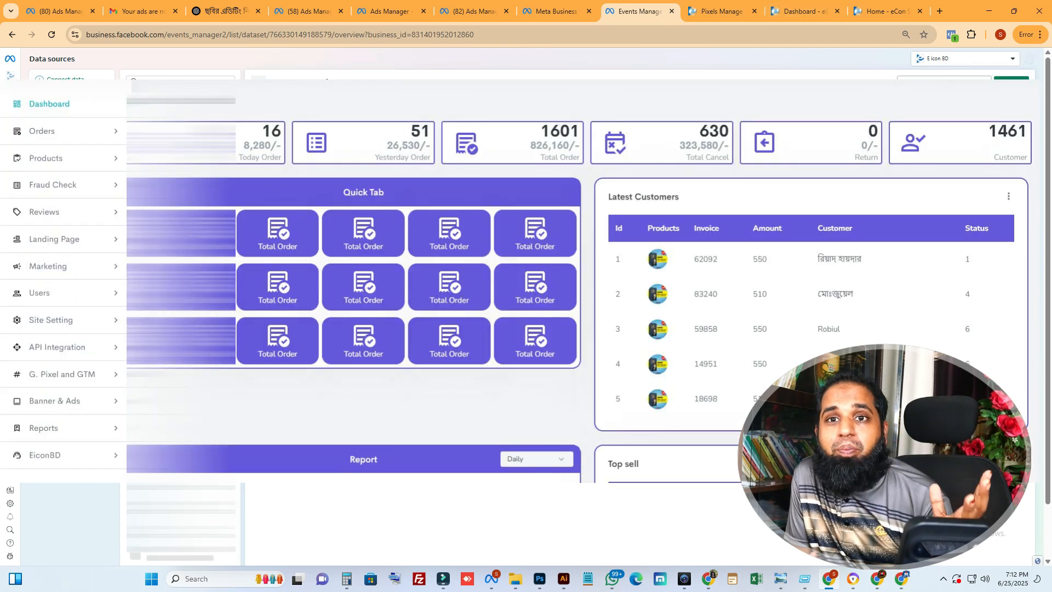
click(805, 11)
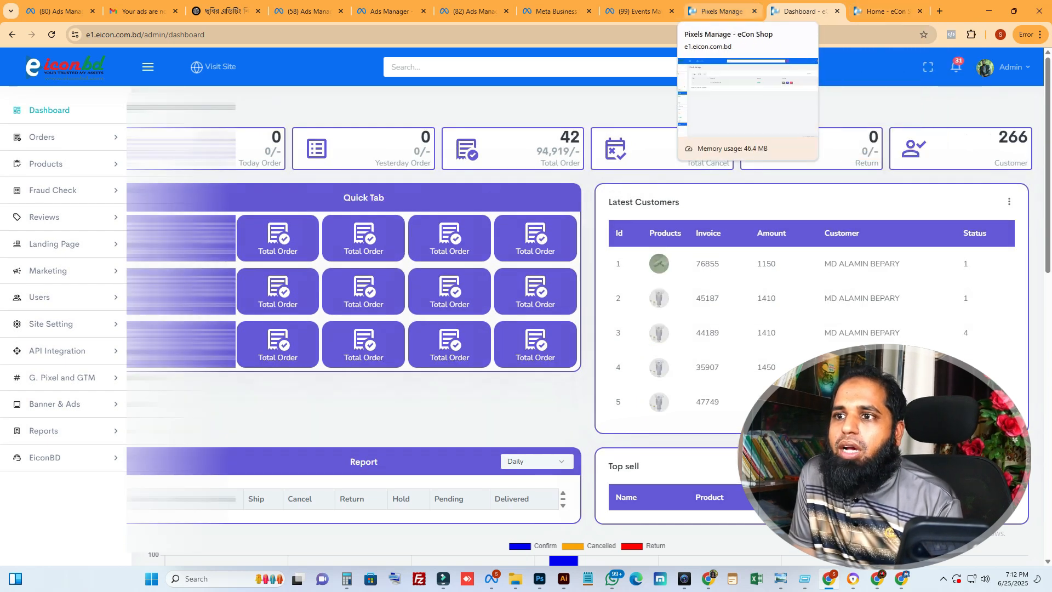
click(719, 11)
click(635, 11)
click(555, 11)
click(635, 11)
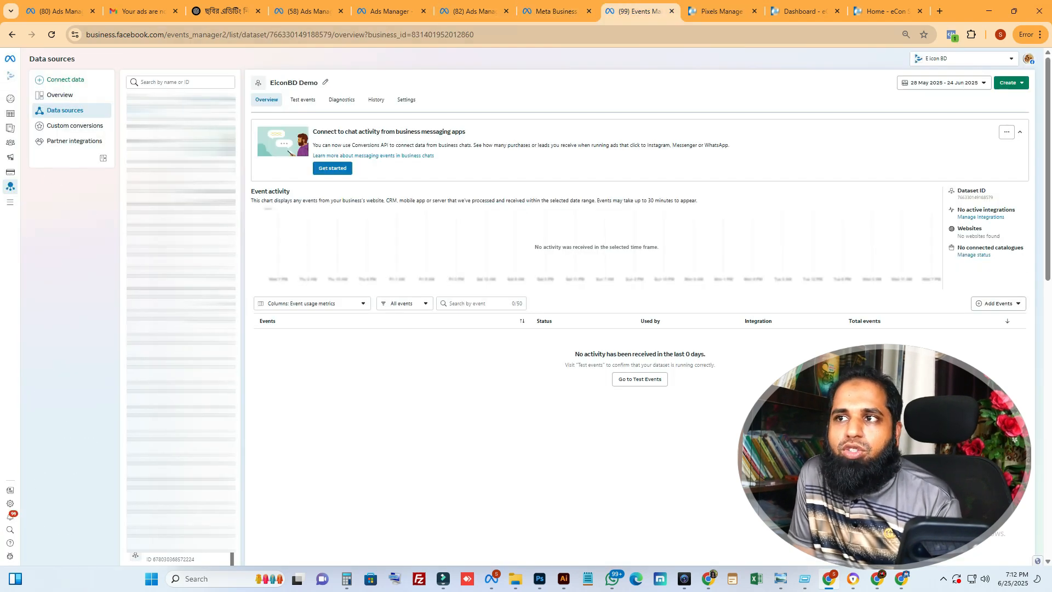
In the Meta Business settings, examine the ad accounts that can be connected to the EiconBD Demo dataset and its people assignments
click(554, 11)
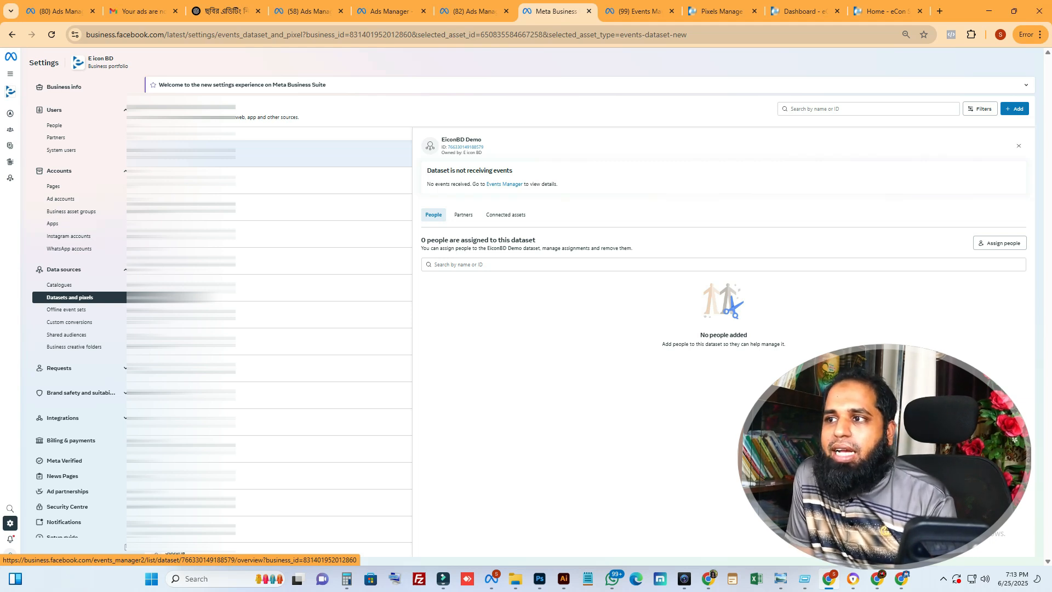
click(506, 214)
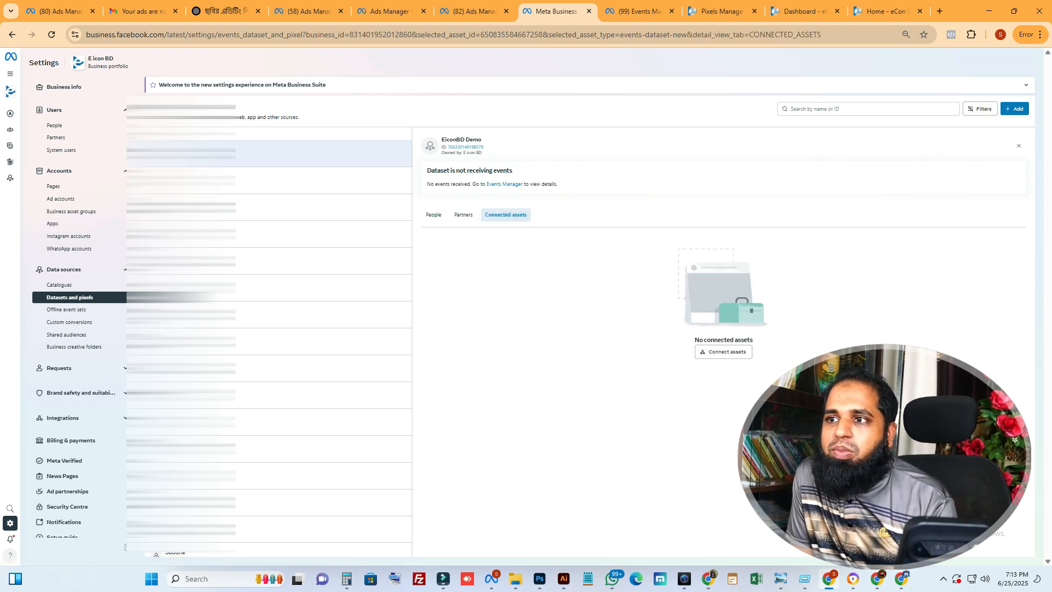
click(723, 352)
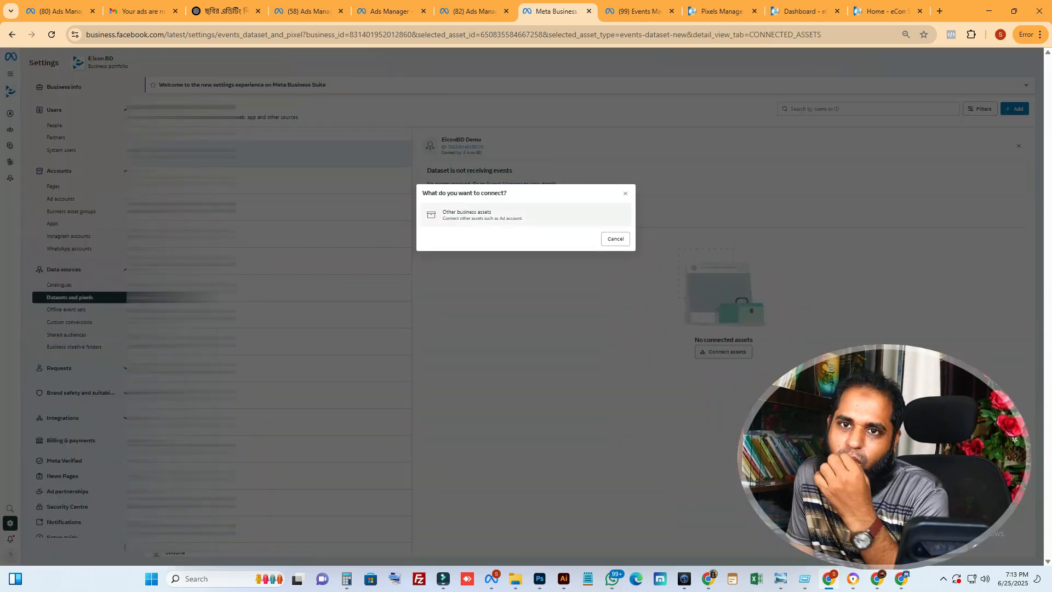
click(482, 212)
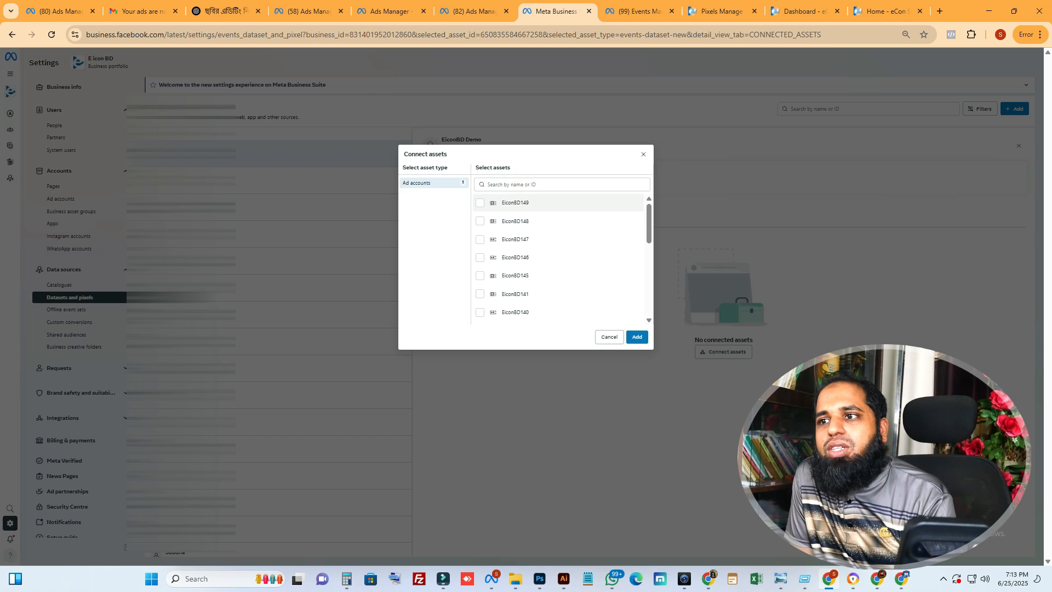
scroll(559, 274, down, 3)
scroll(558, 274, up, 3)
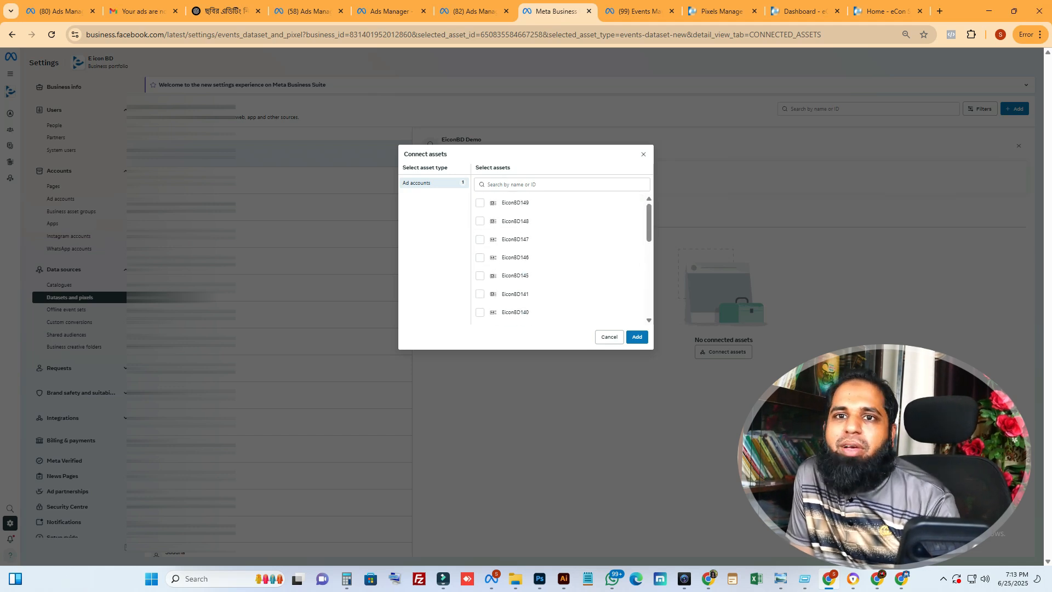
scroll(548, 274, down, 10)
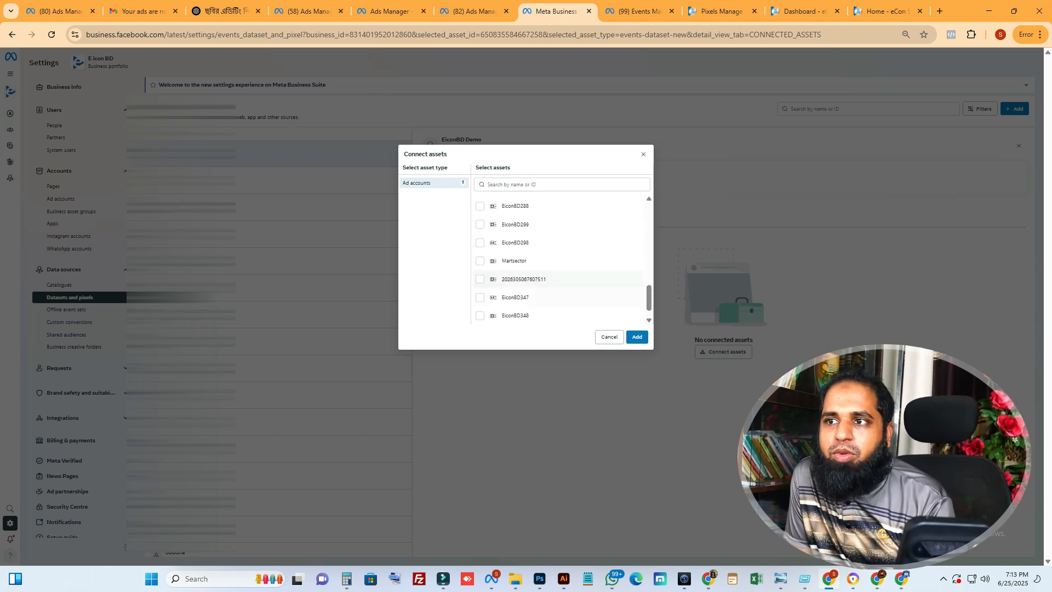
click(643, 154)
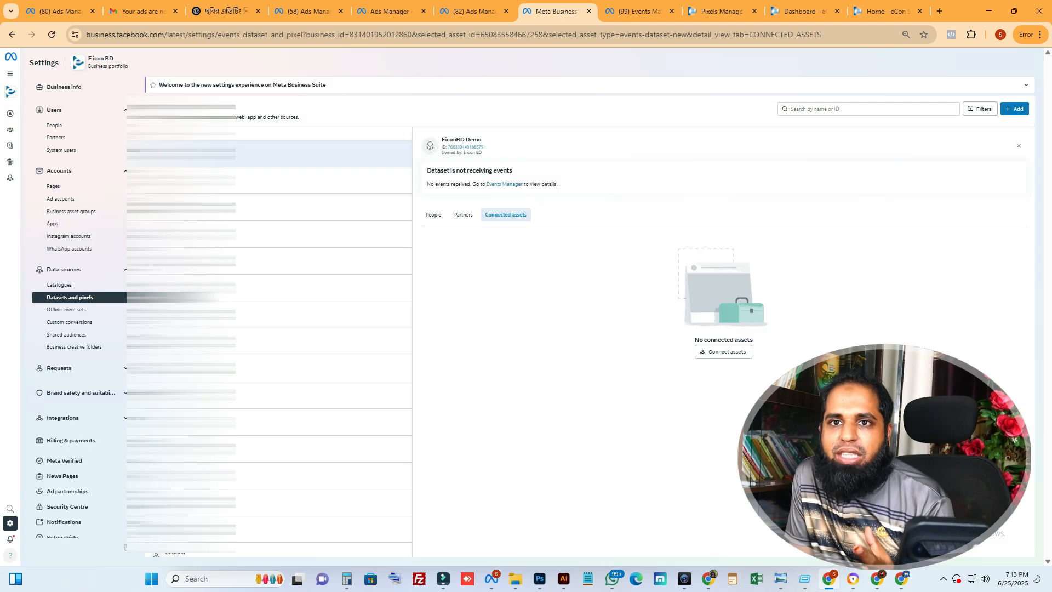
click(433, 215)
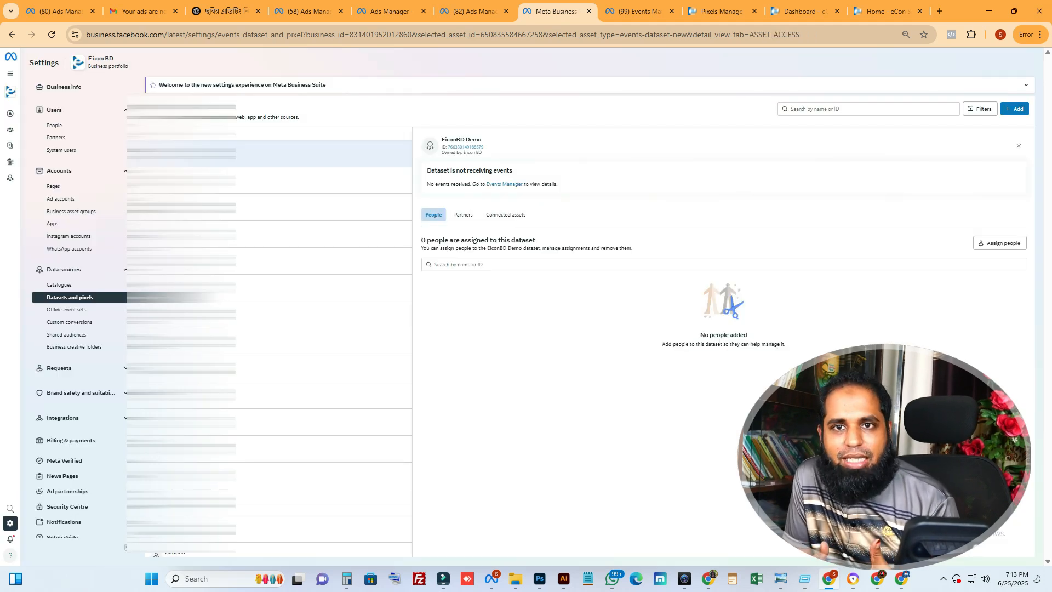